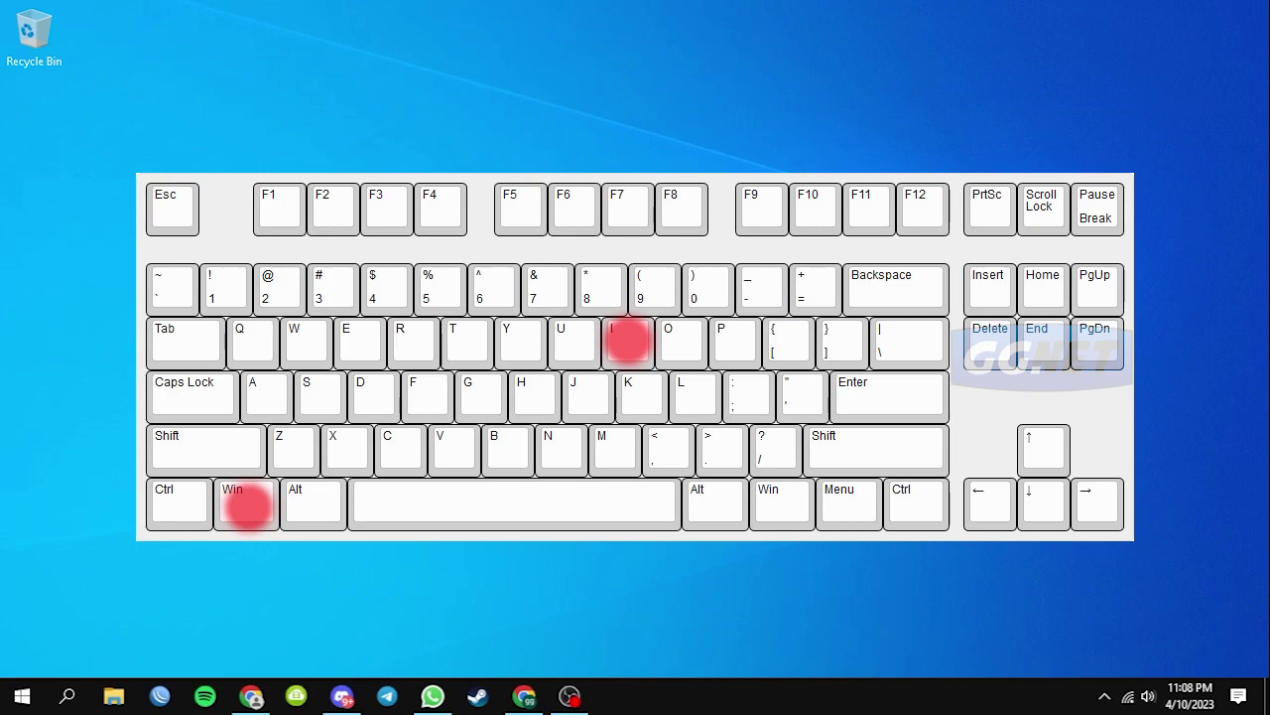
- Open the Windows personalisation colour settings and turn on Transparency effects
key(super+i)
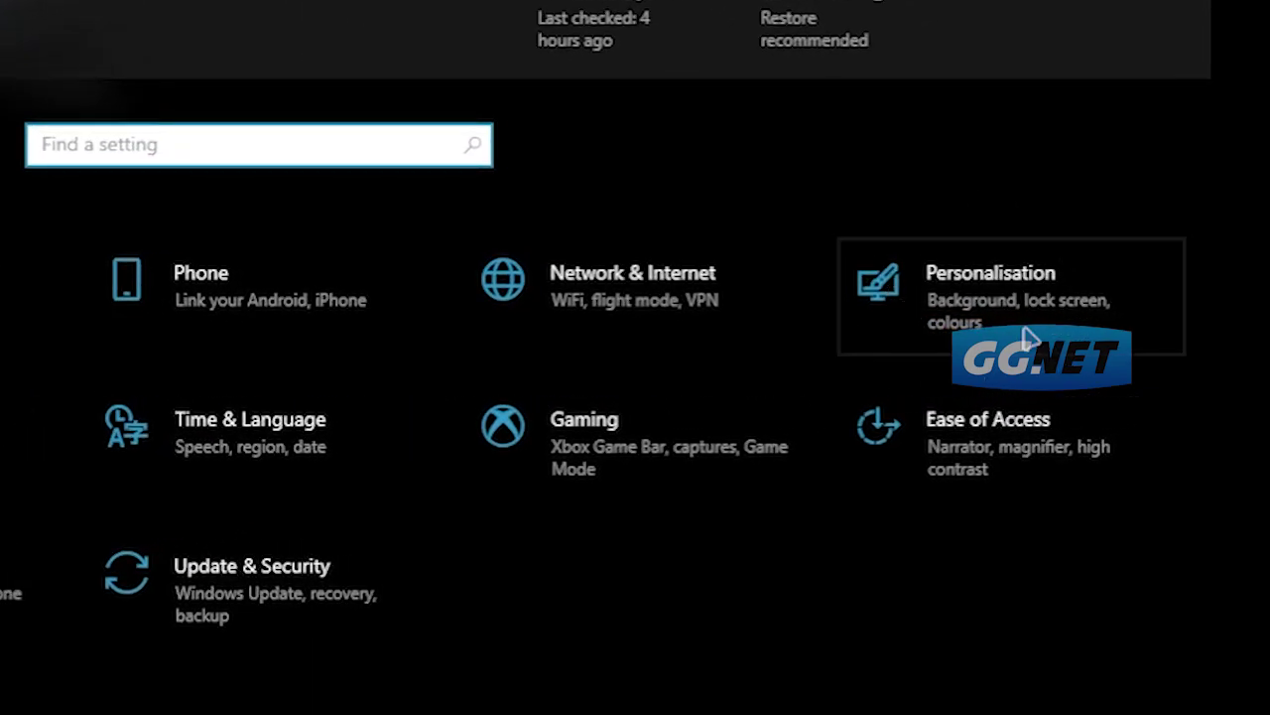
click(1029, 337)
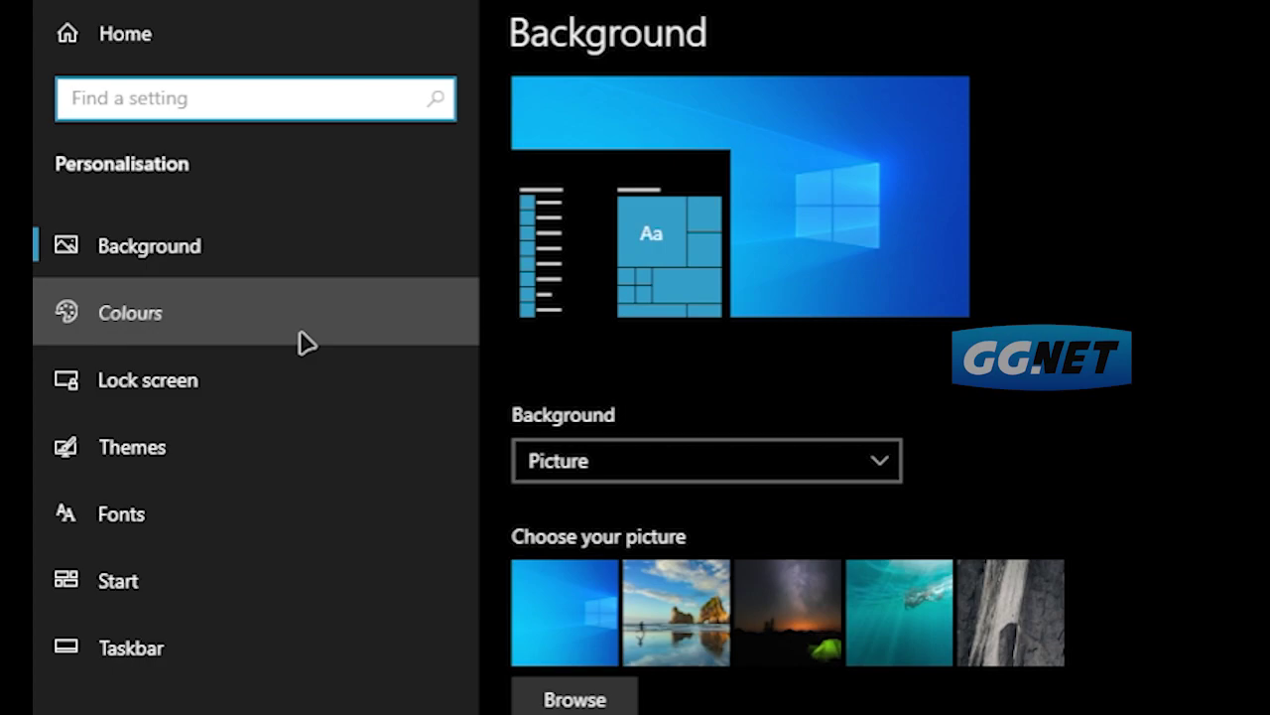
click(306, 342)
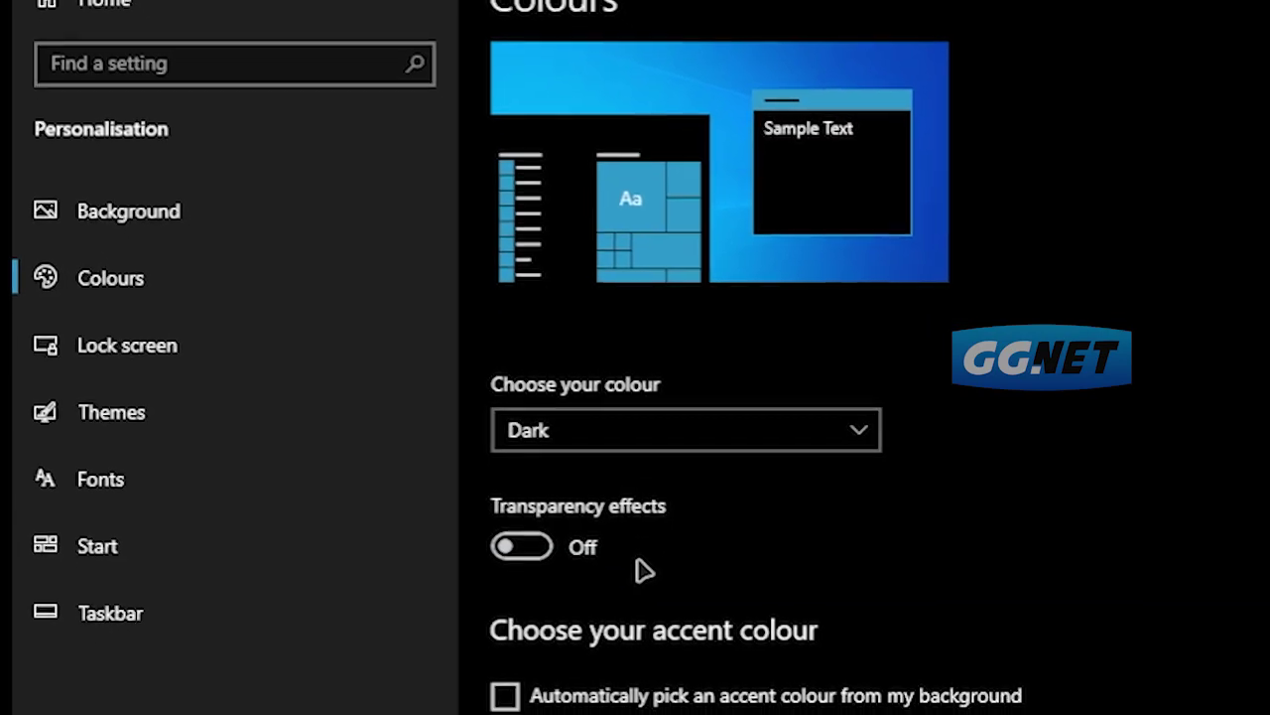
click(508, 531)
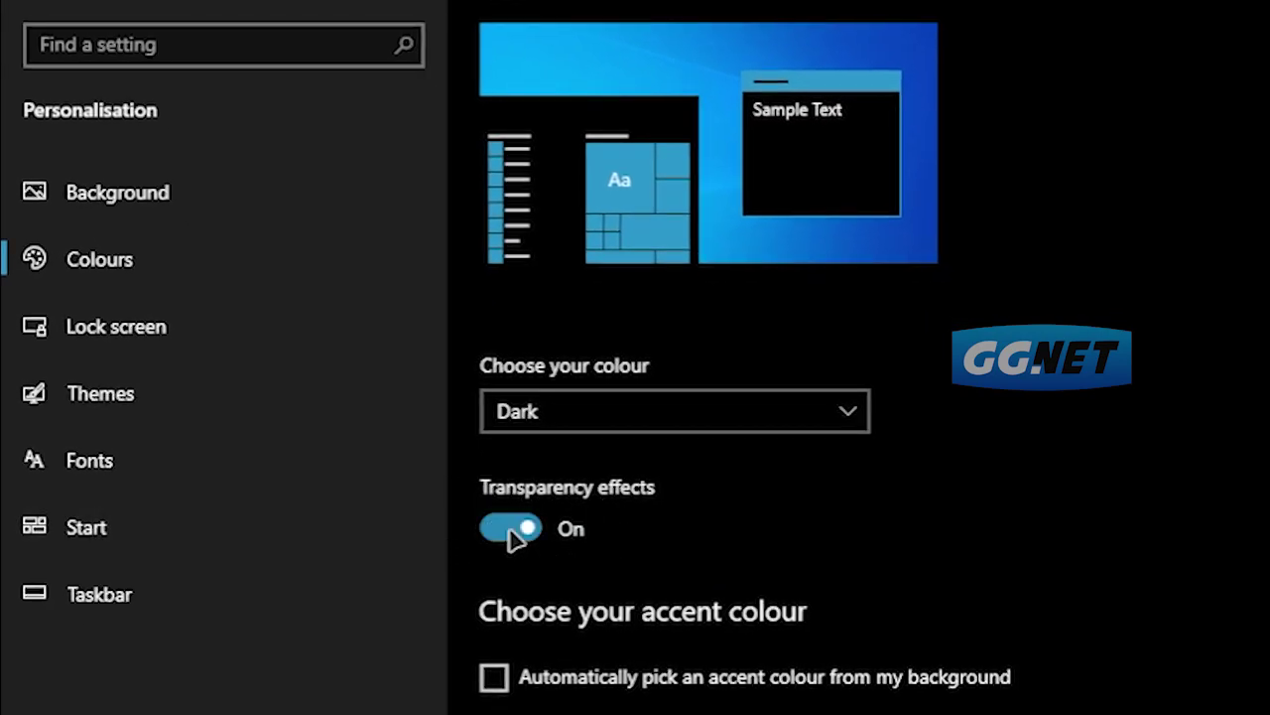
- Switch Transparency effects off and on repeatedly to compare the taskbar's look, leaving them on
click(513, 533)
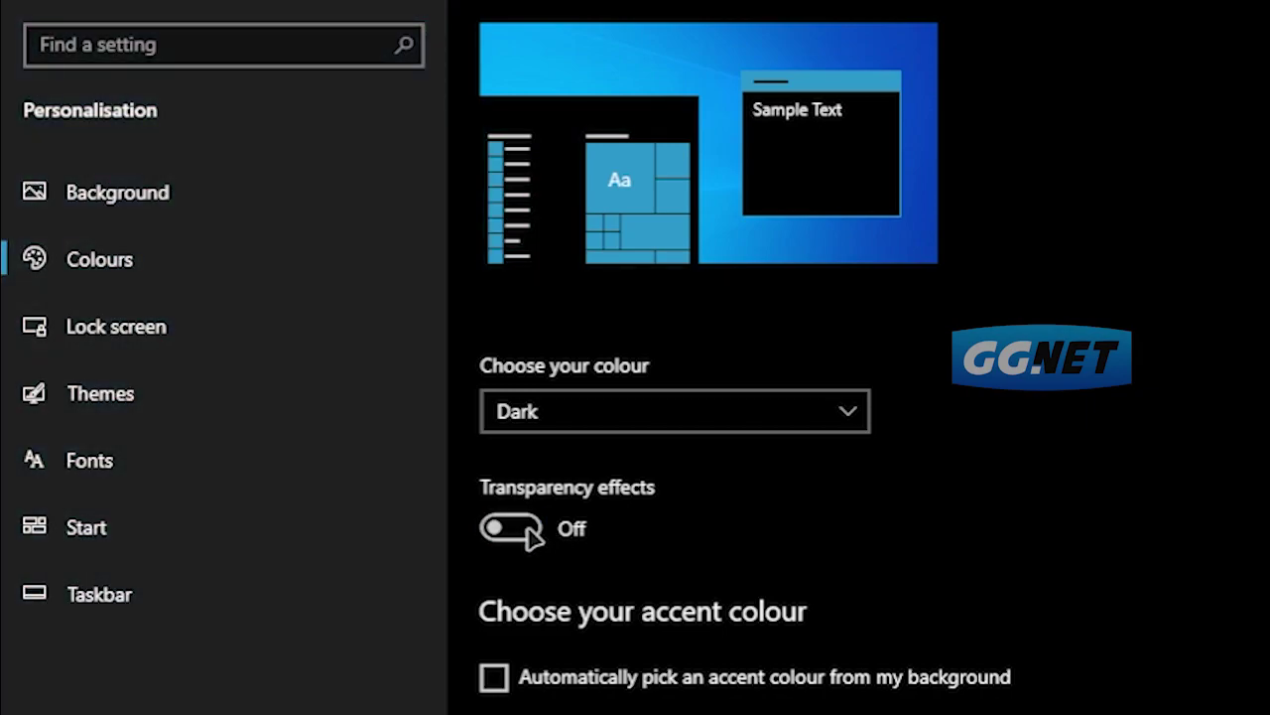
click(511, 530)
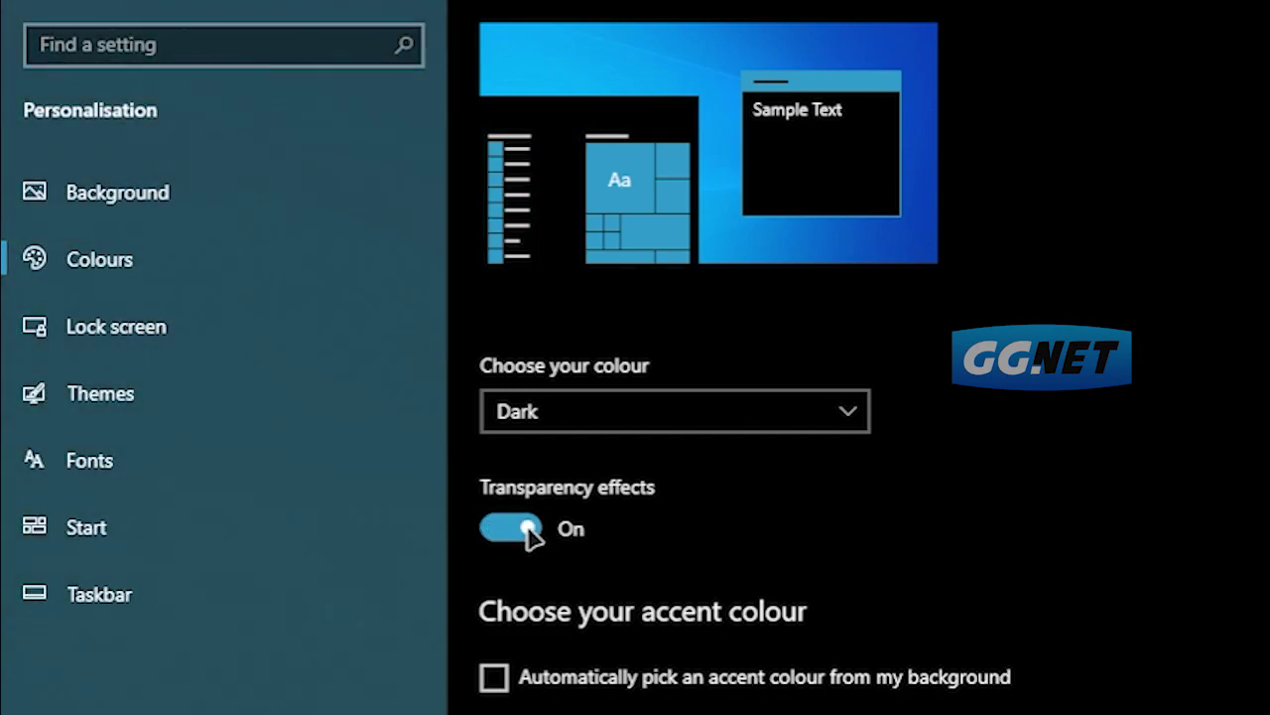
click(527, 528)
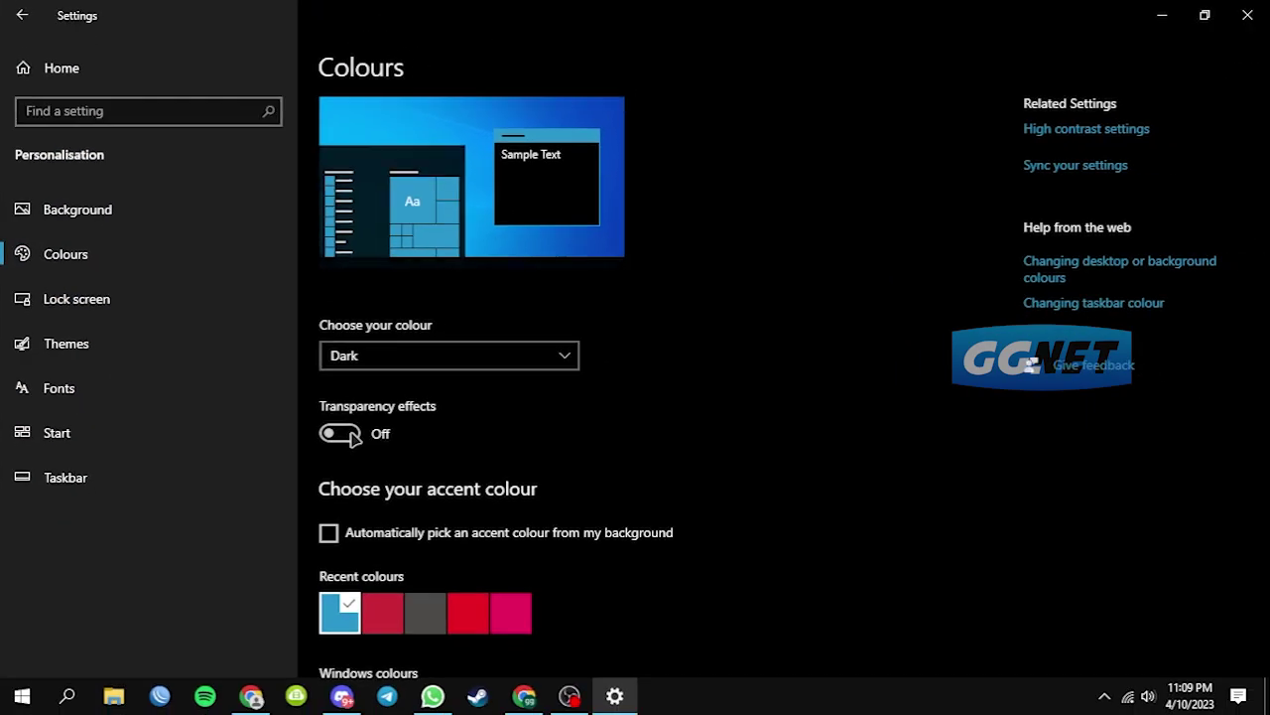
click(349, 436)
click(351, 436)
click(349, 436)
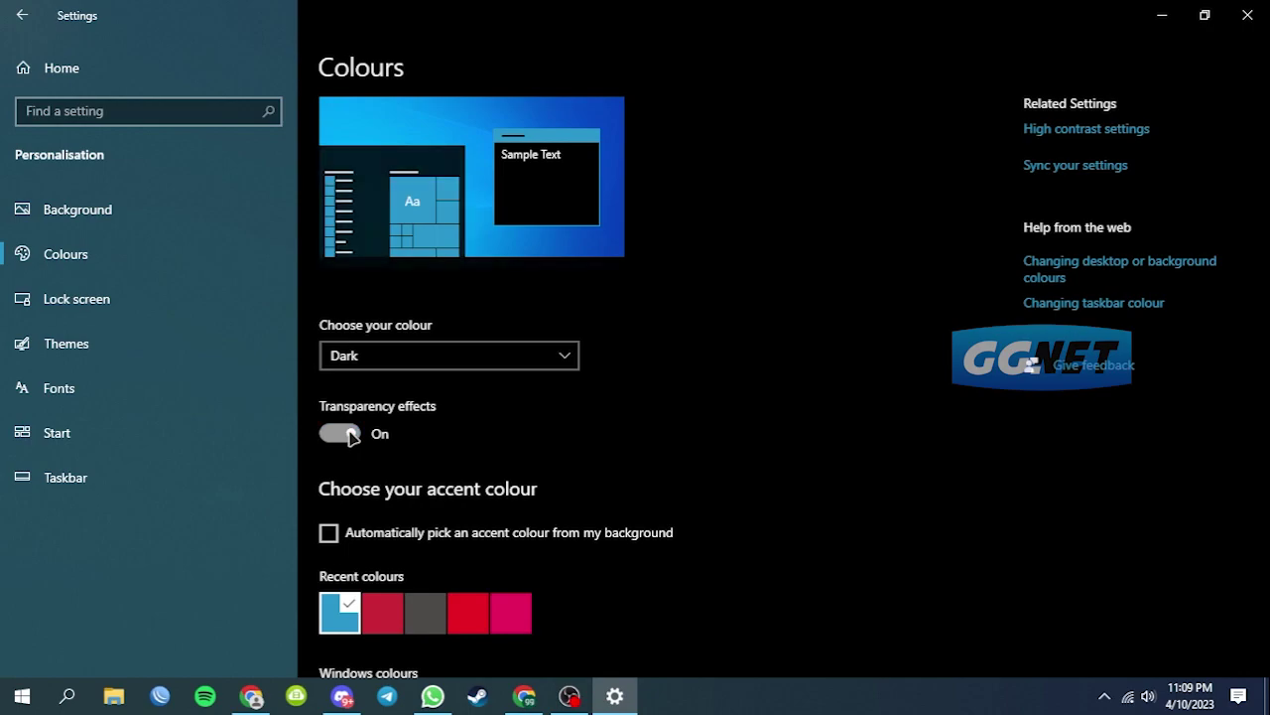
click(350, 436)
click(349, 436)
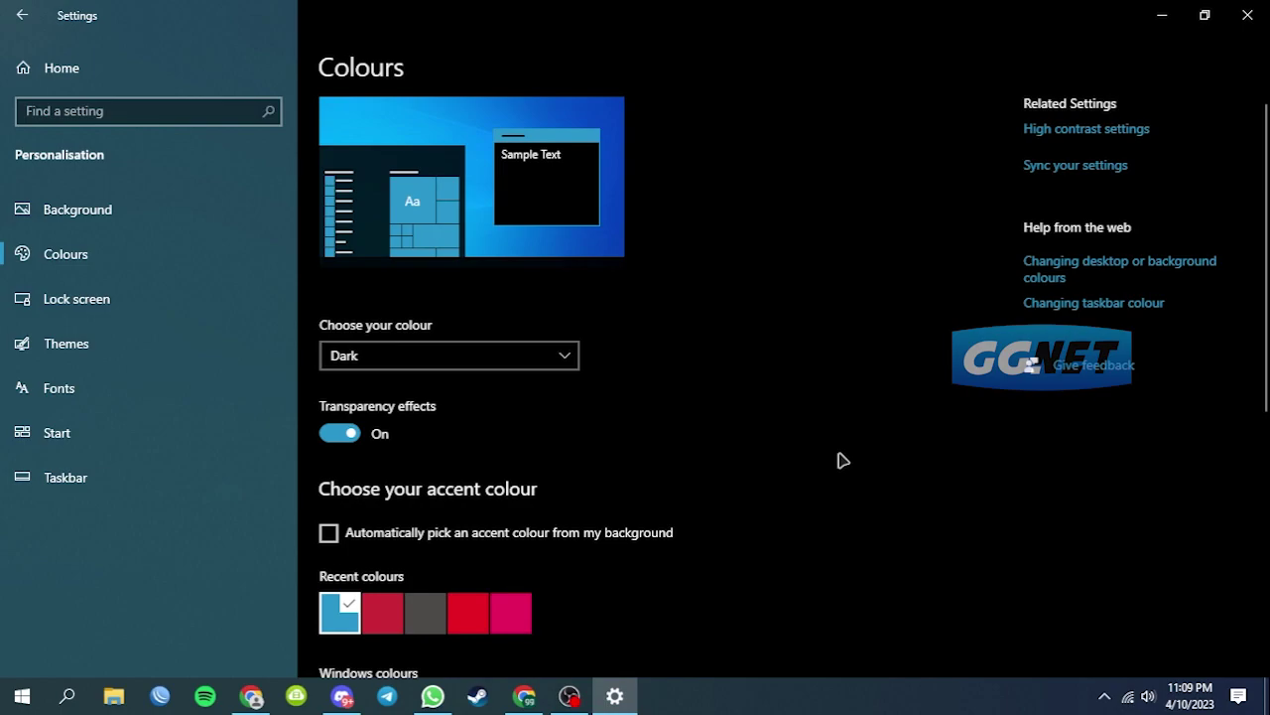
- Close the Settings window and refresh the desktop
click(1248, 15)
right_click(145, 231)
click(194, 283)
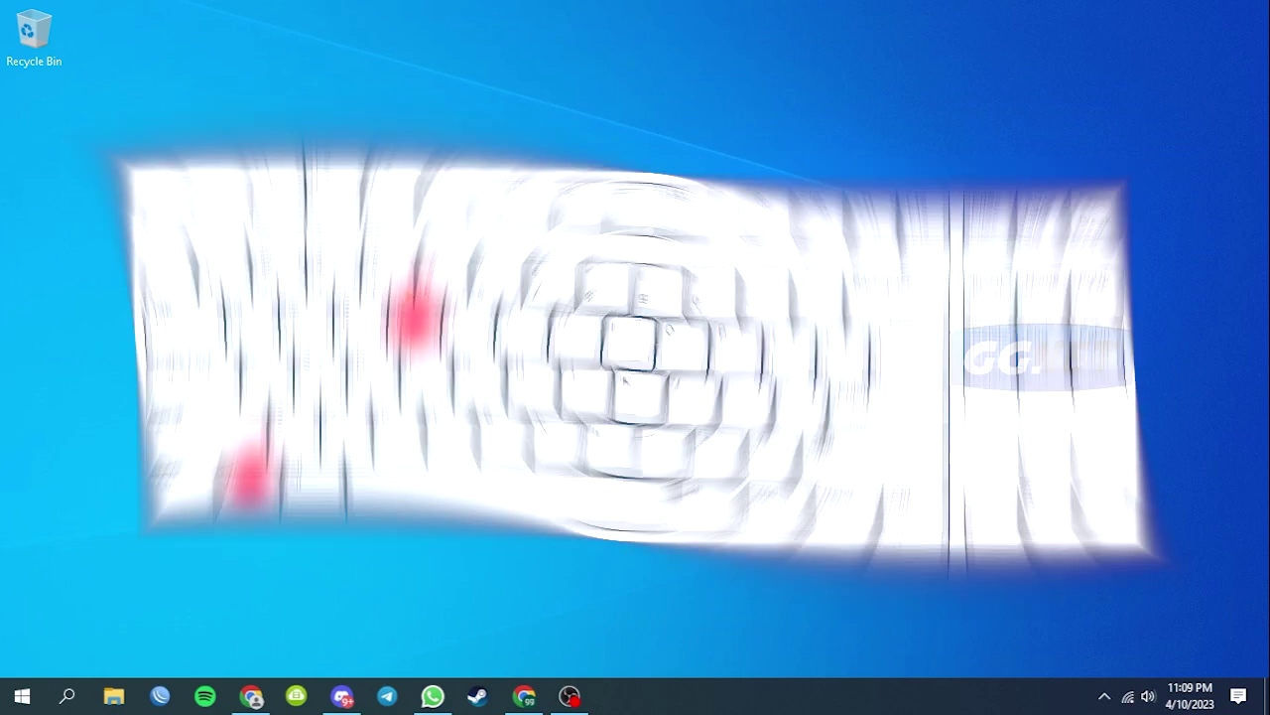
- Launch the Registry Editor by running the regedit command
key(super+r)
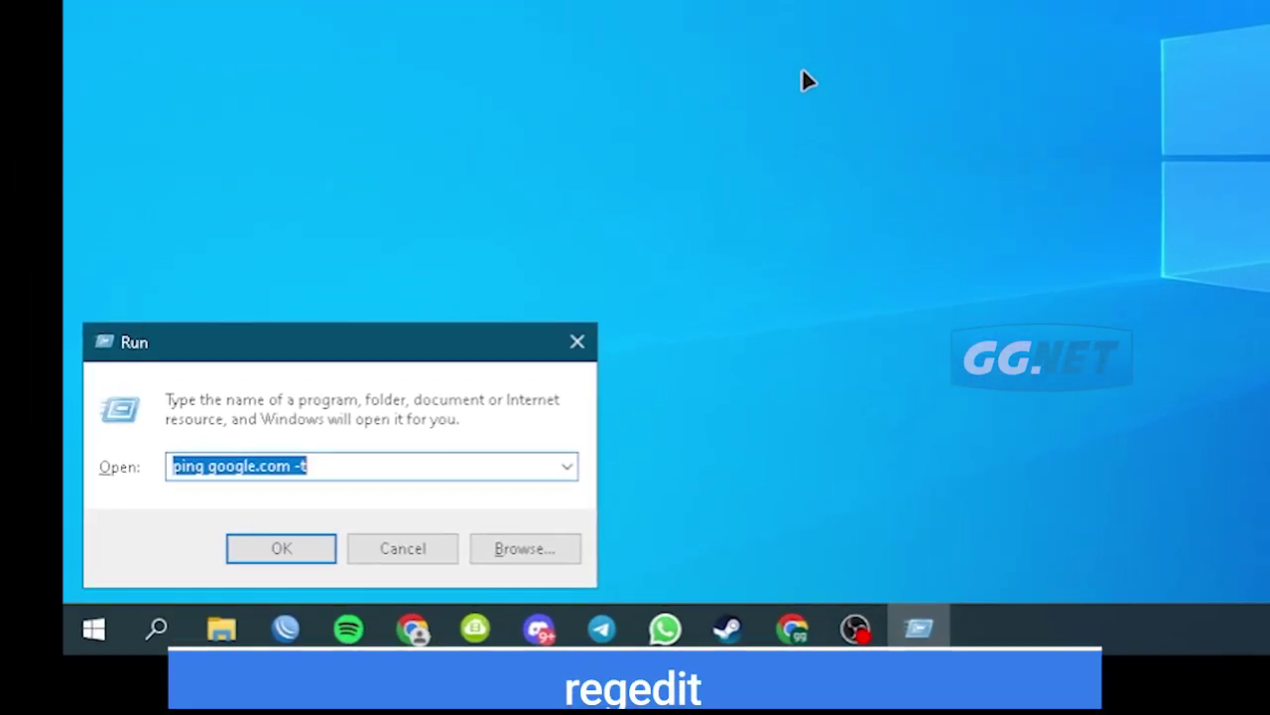
text(regedit)
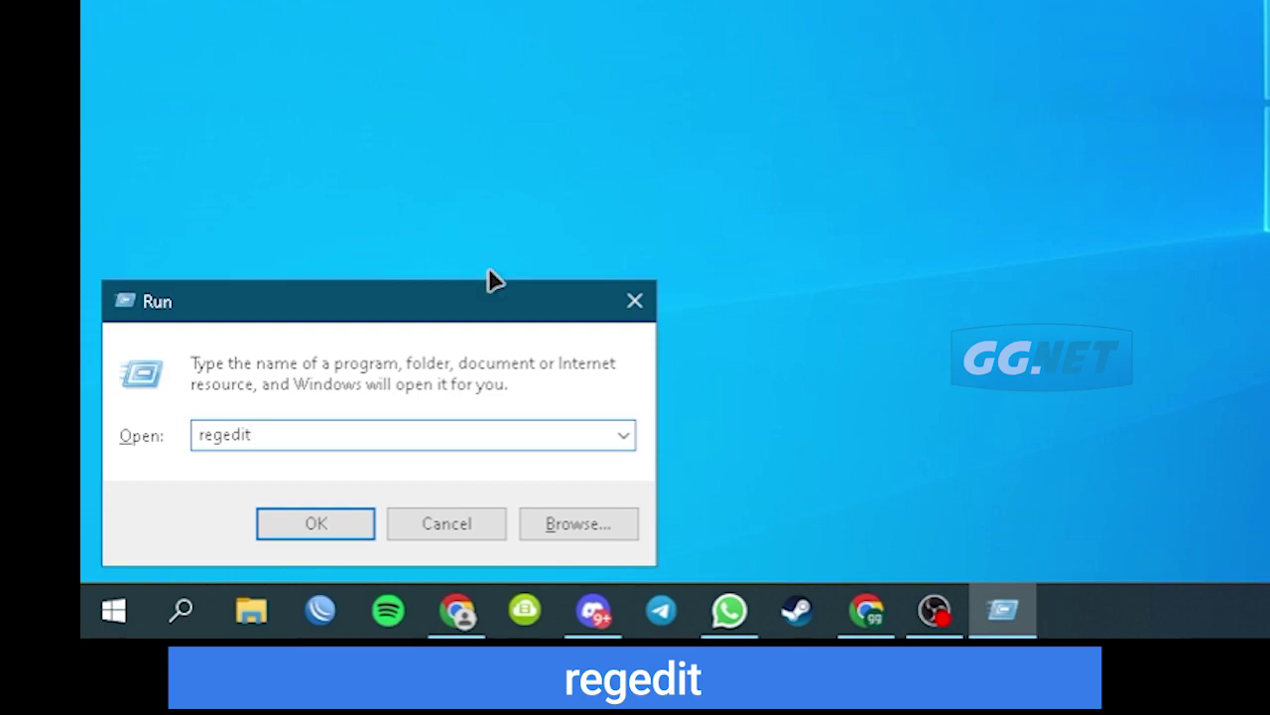
drag(315, 433, 198, 433)
click(343, 526)
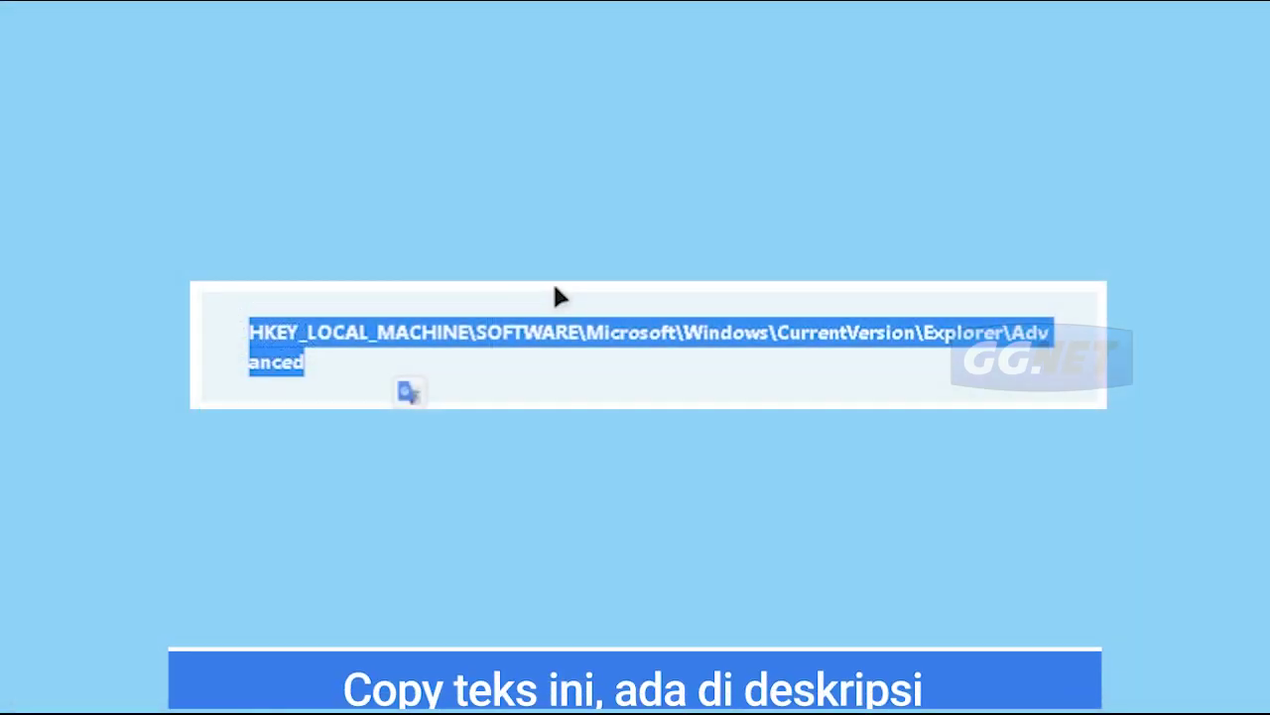
- Copy the path HKEY_LOCAL_MACHINE\SOFTWARE\Microsoft\Windows\CurrentVersion\Explorer\Advanced from the web page and go to that key in the maximized Registry Editor
right_click(571, 330)
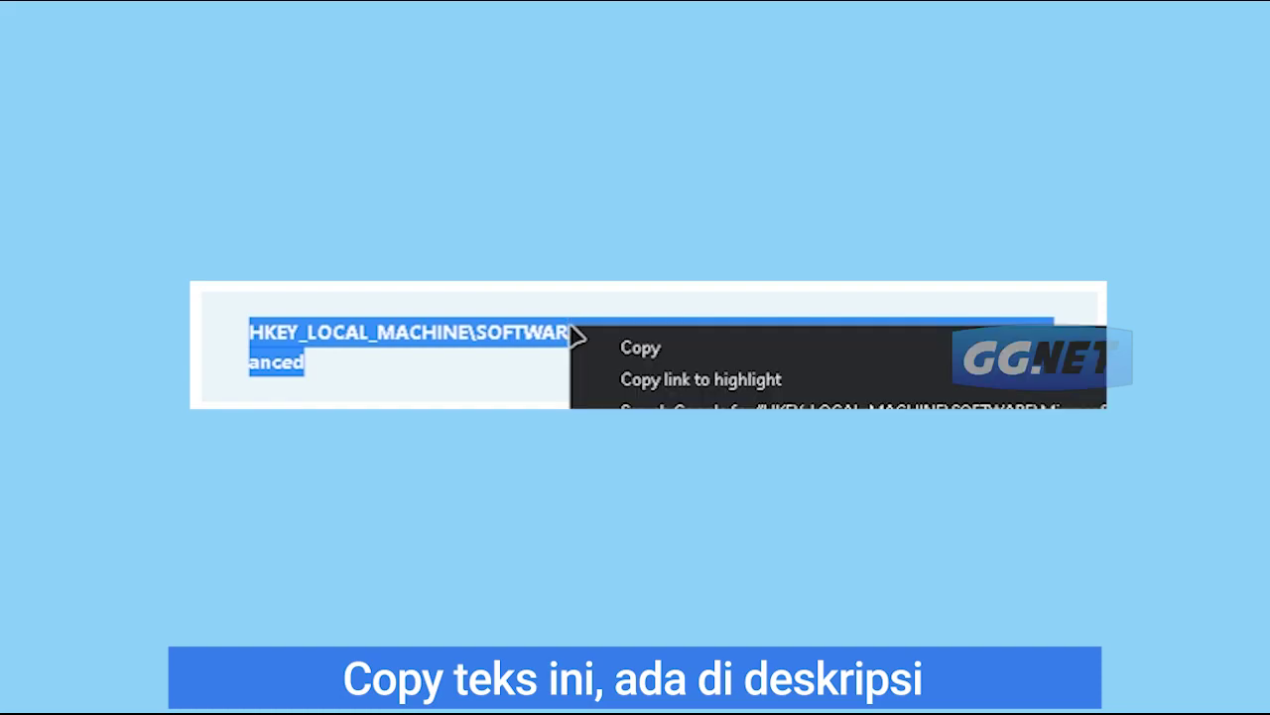
click(626, 349)
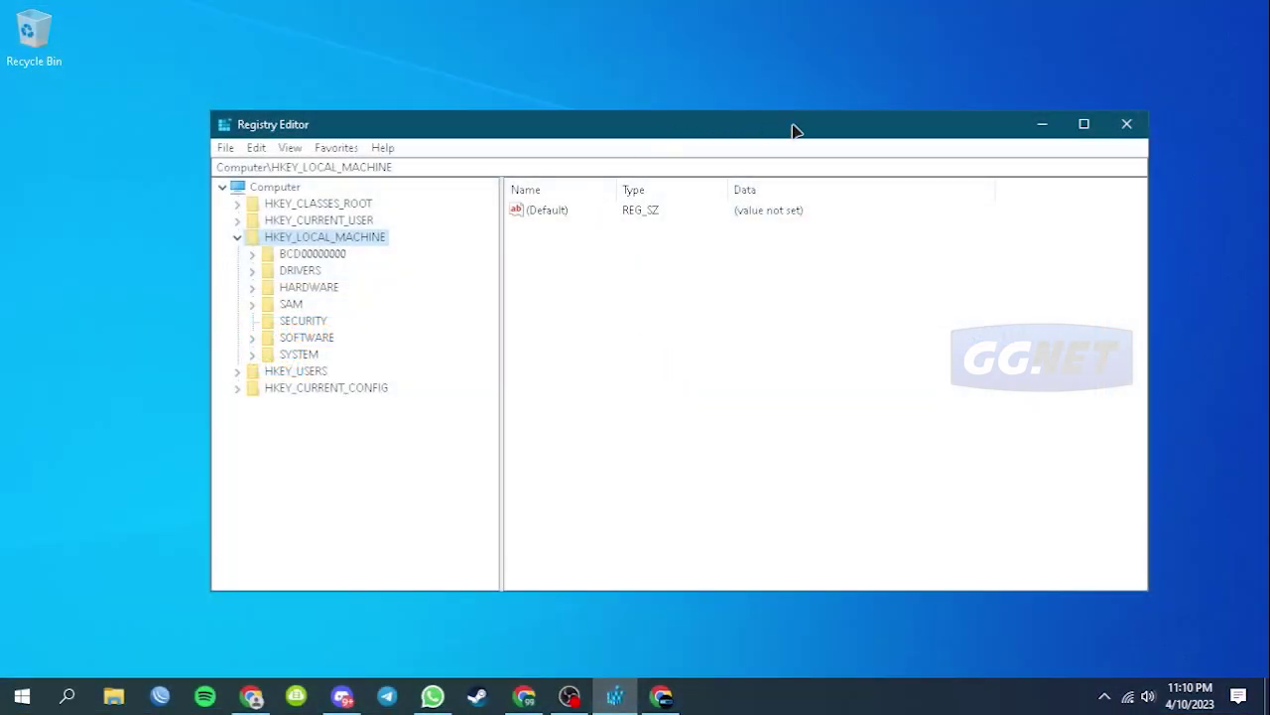
click(1083, 124)
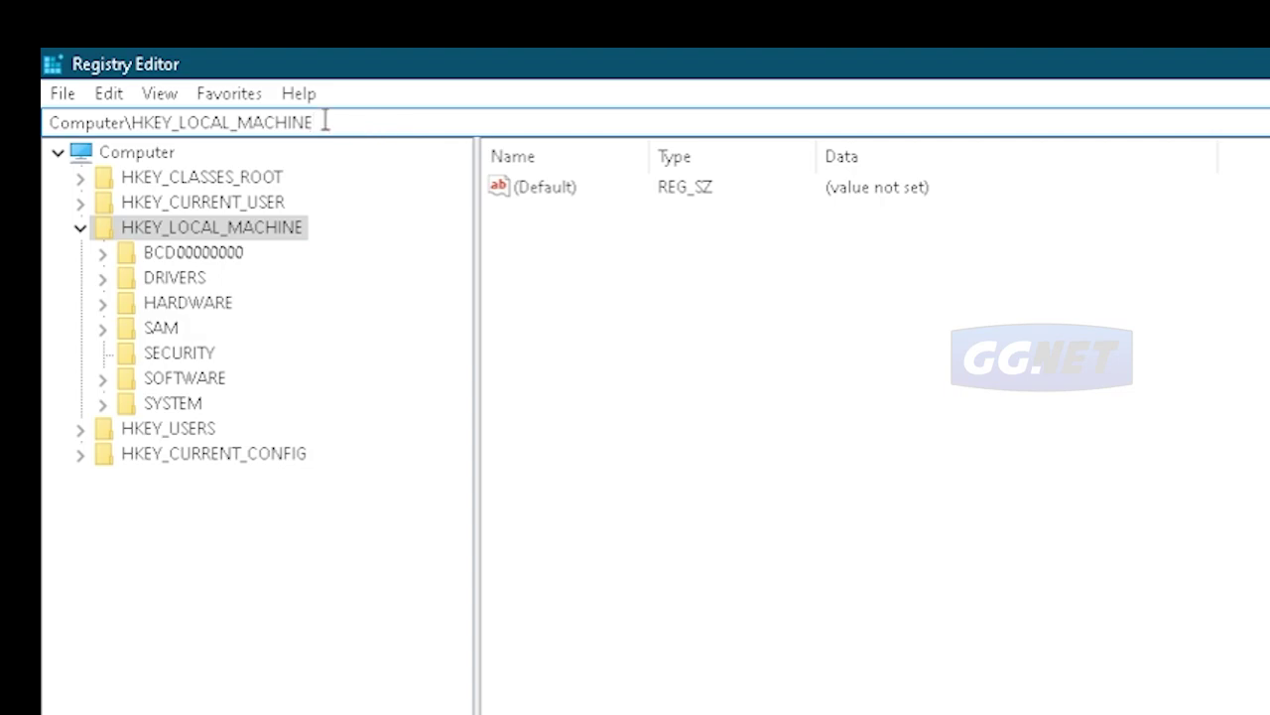
click(352, 121)
right_click(412, 121)
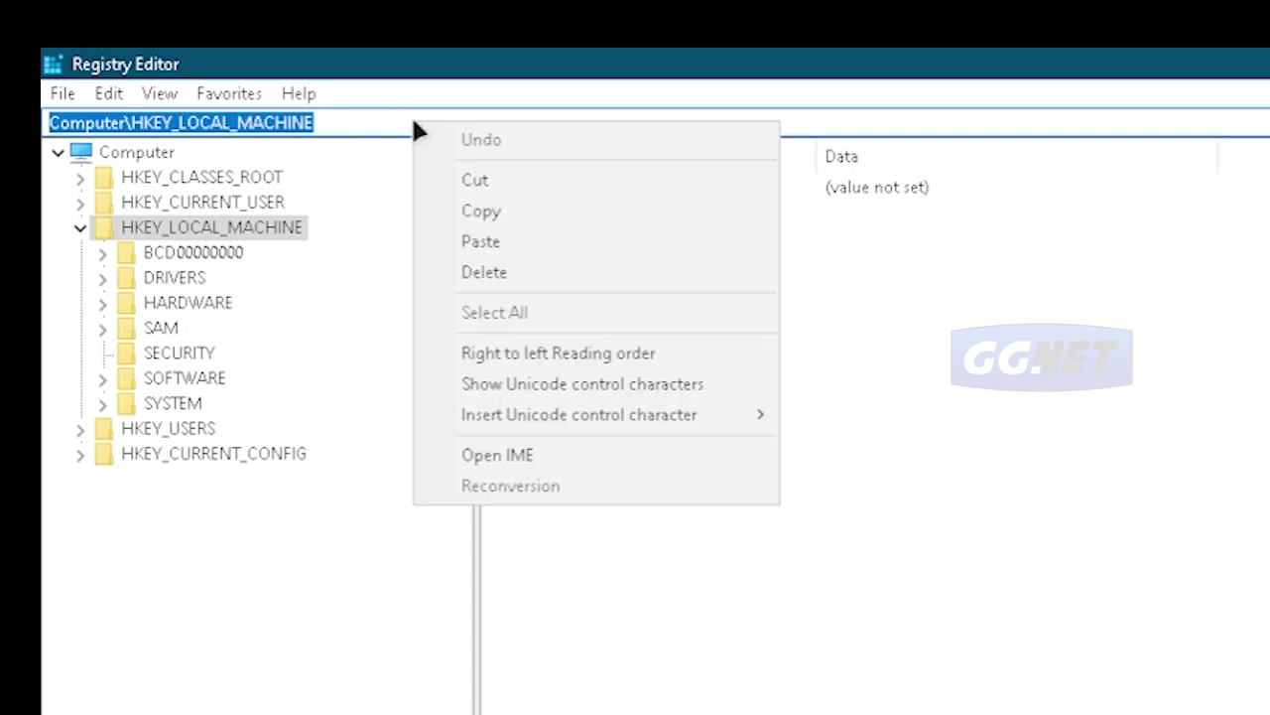
click(525, 244)
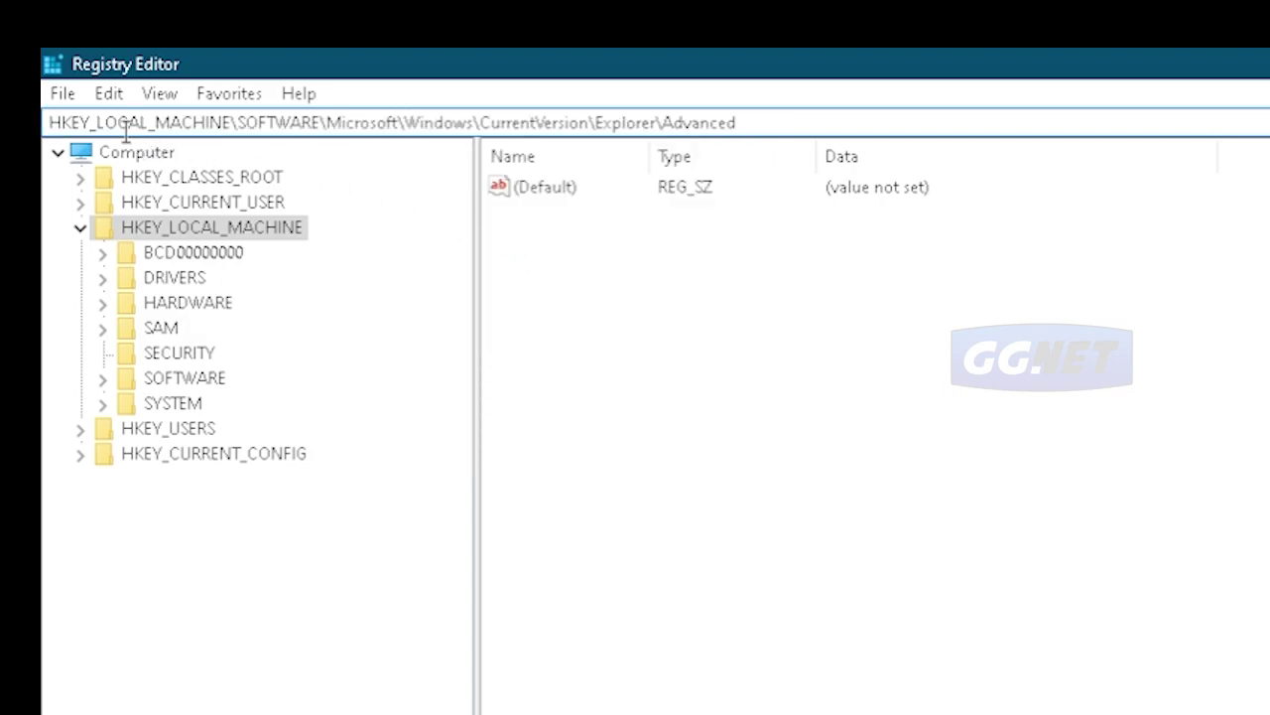
click(840, 457)
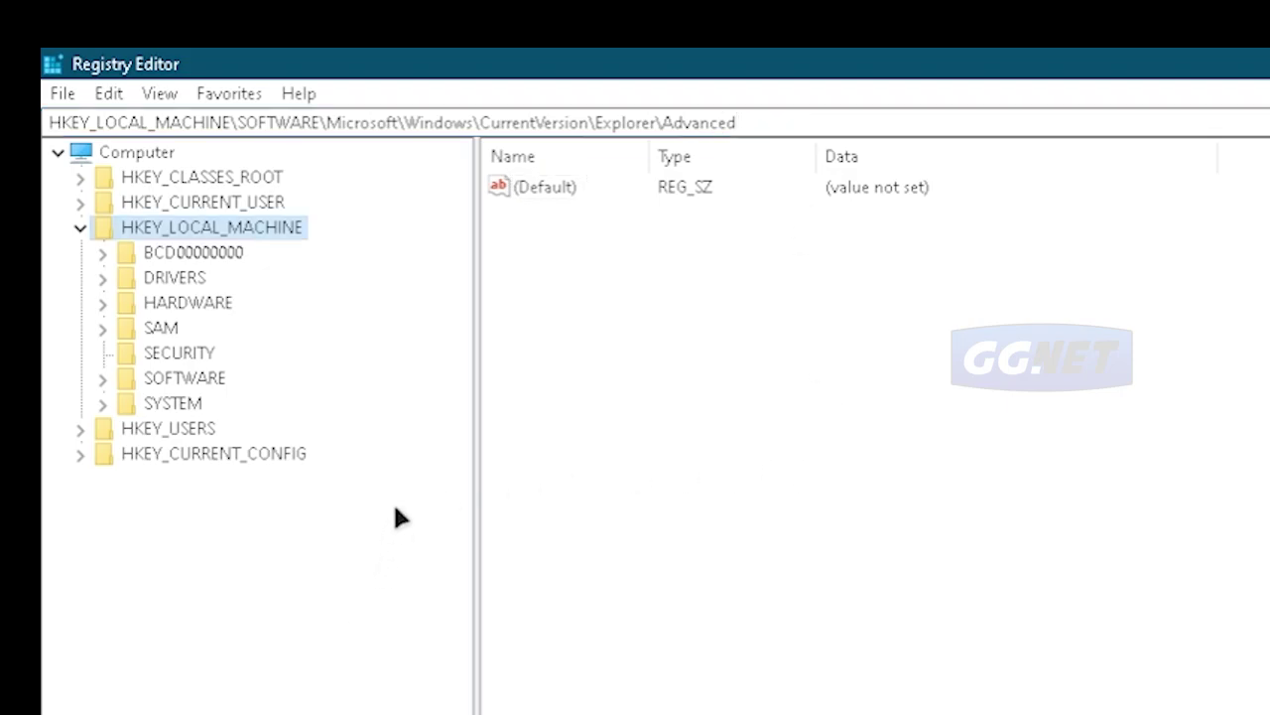
click(823, 123)
key(Return)
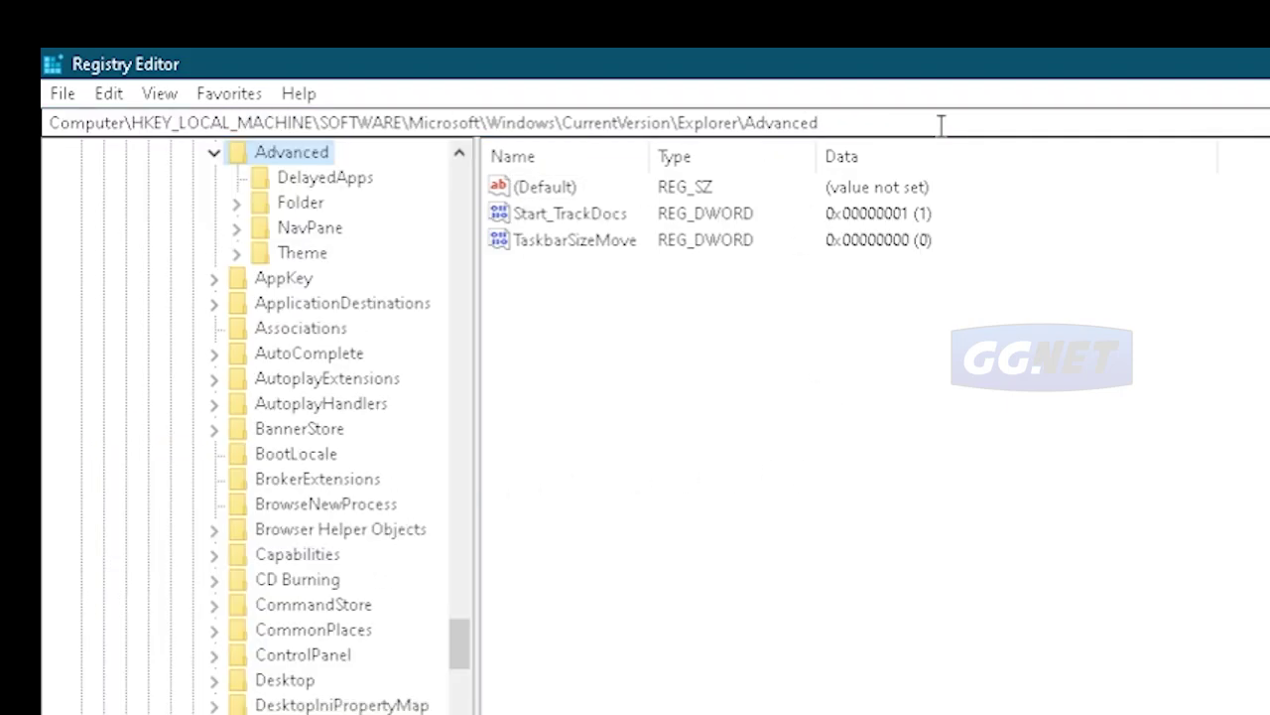
click(836, 358)
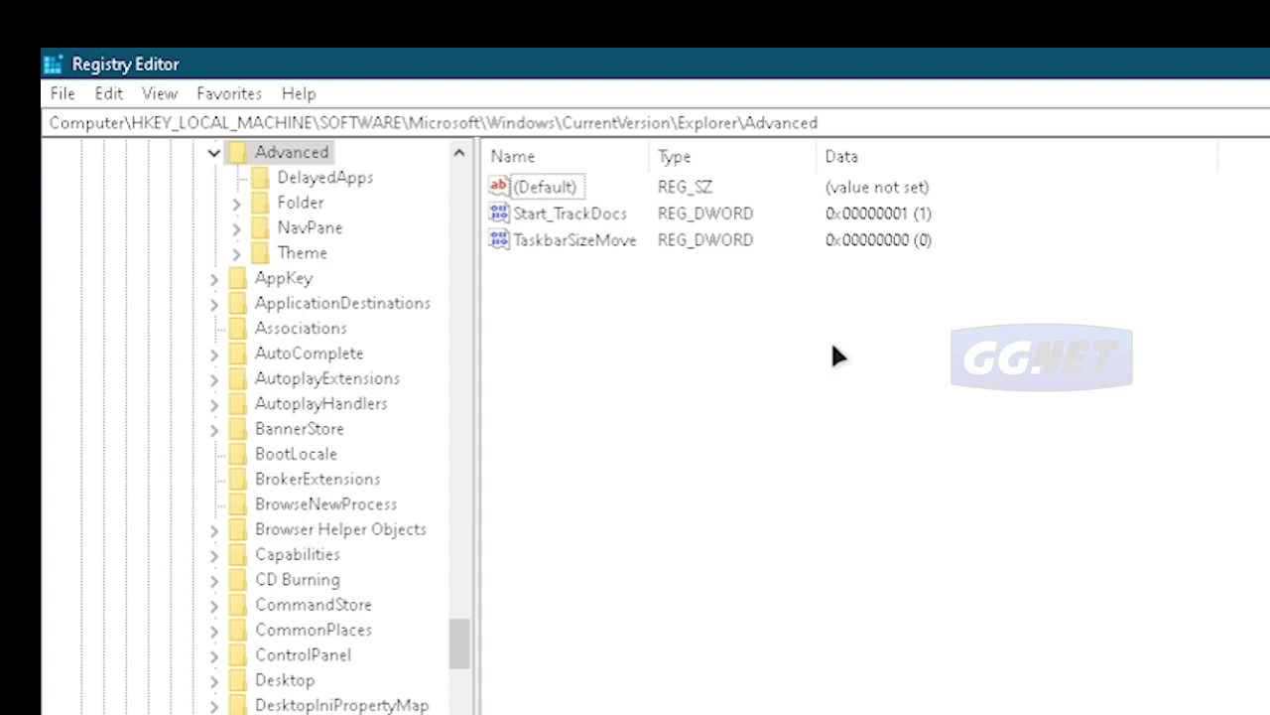
- Create a new DWORD (32-bit) value in the Advanced key
click(273, 152)
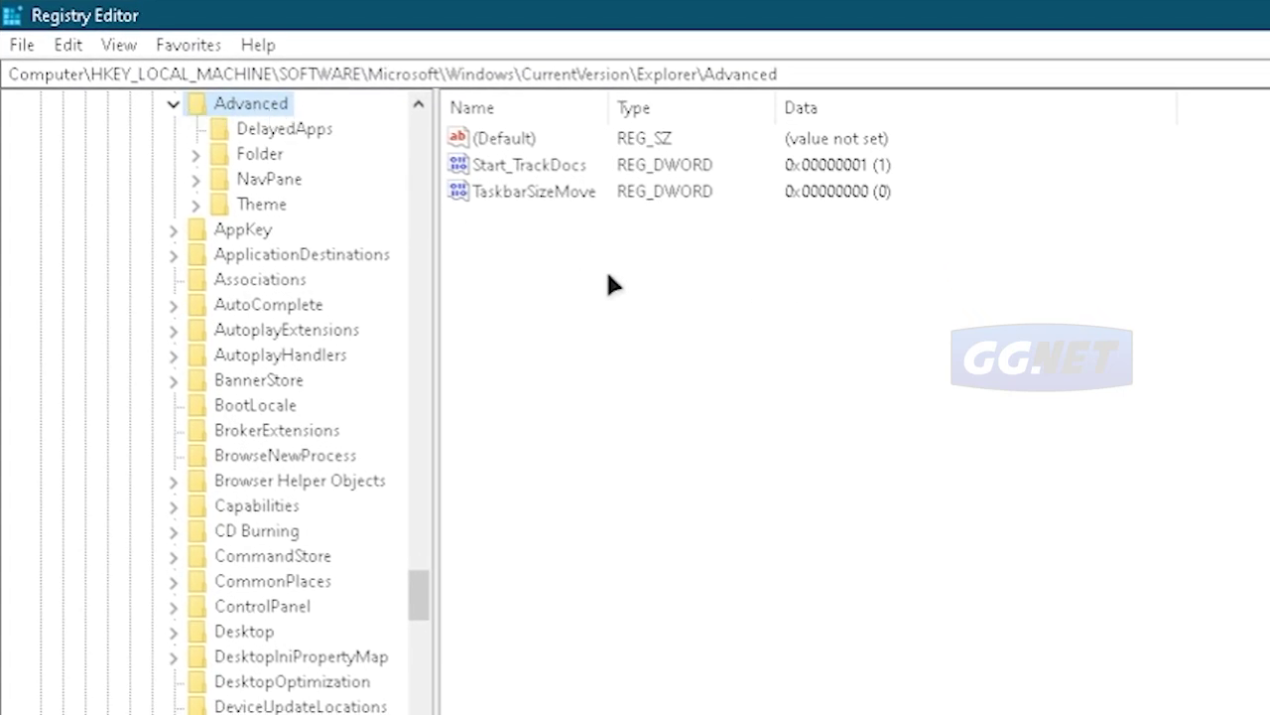
right_click(832, 268)
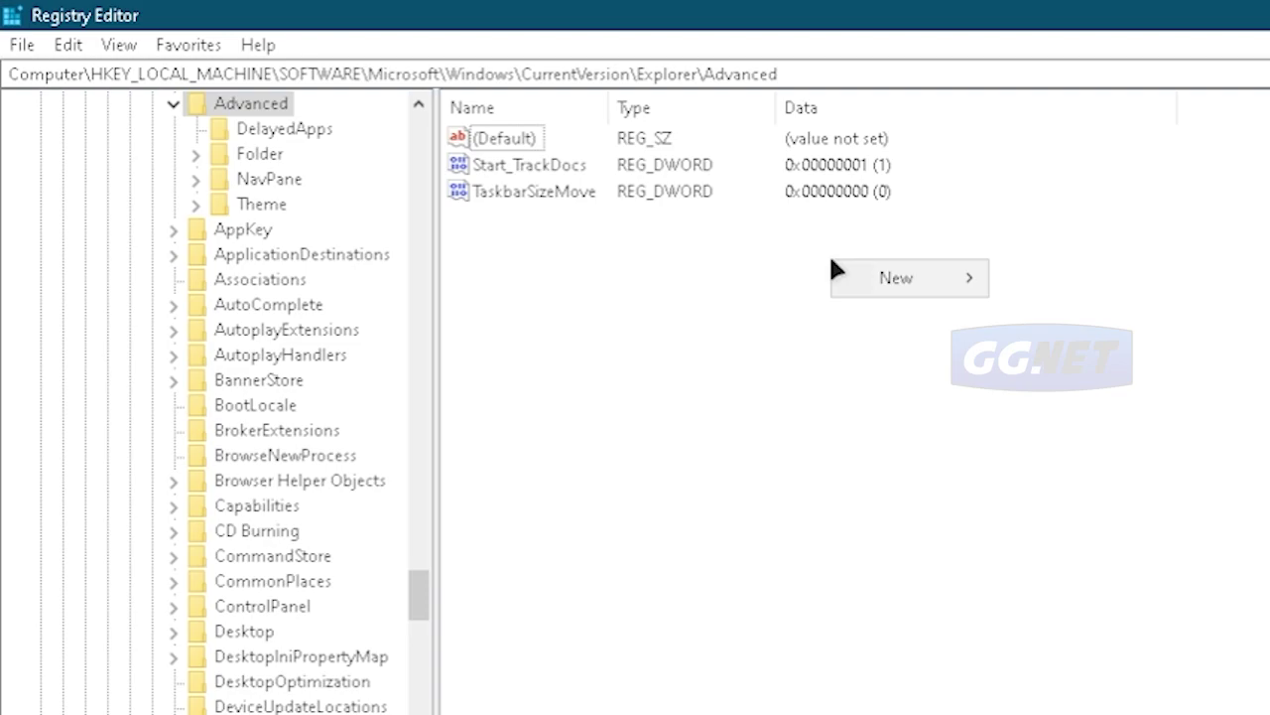
mouse_move(909, 279)
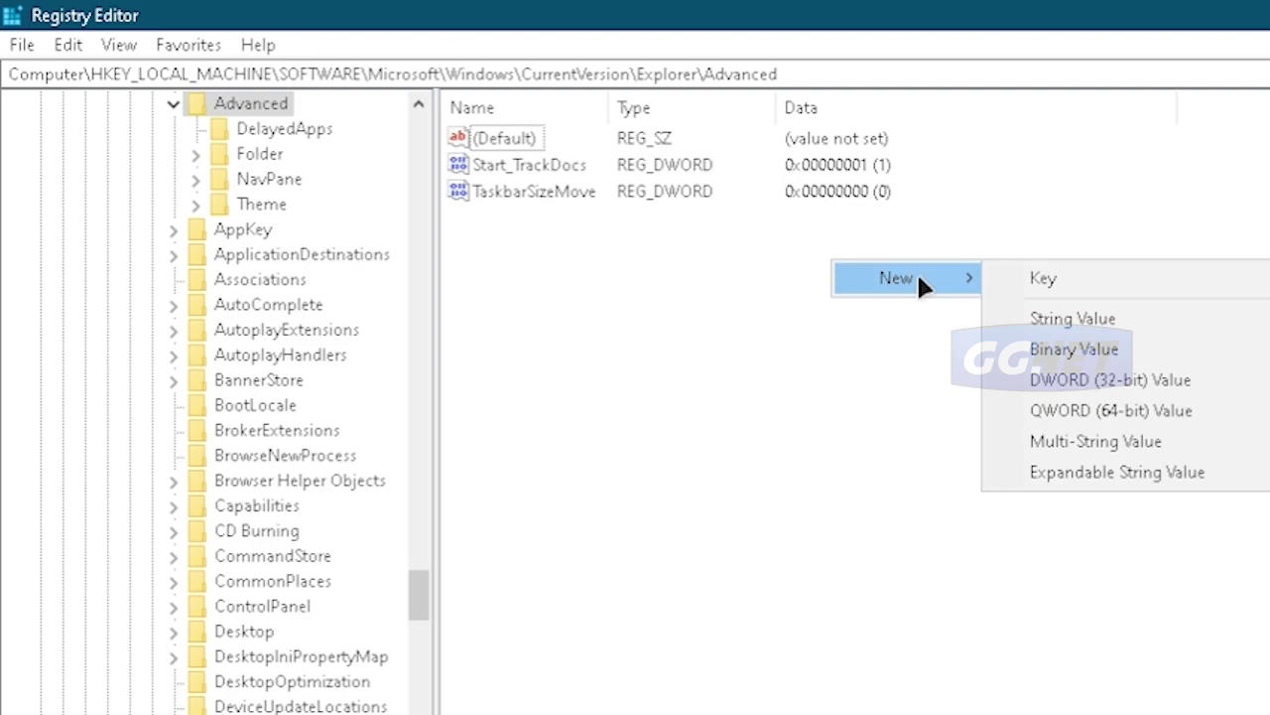
click(1216, 383)
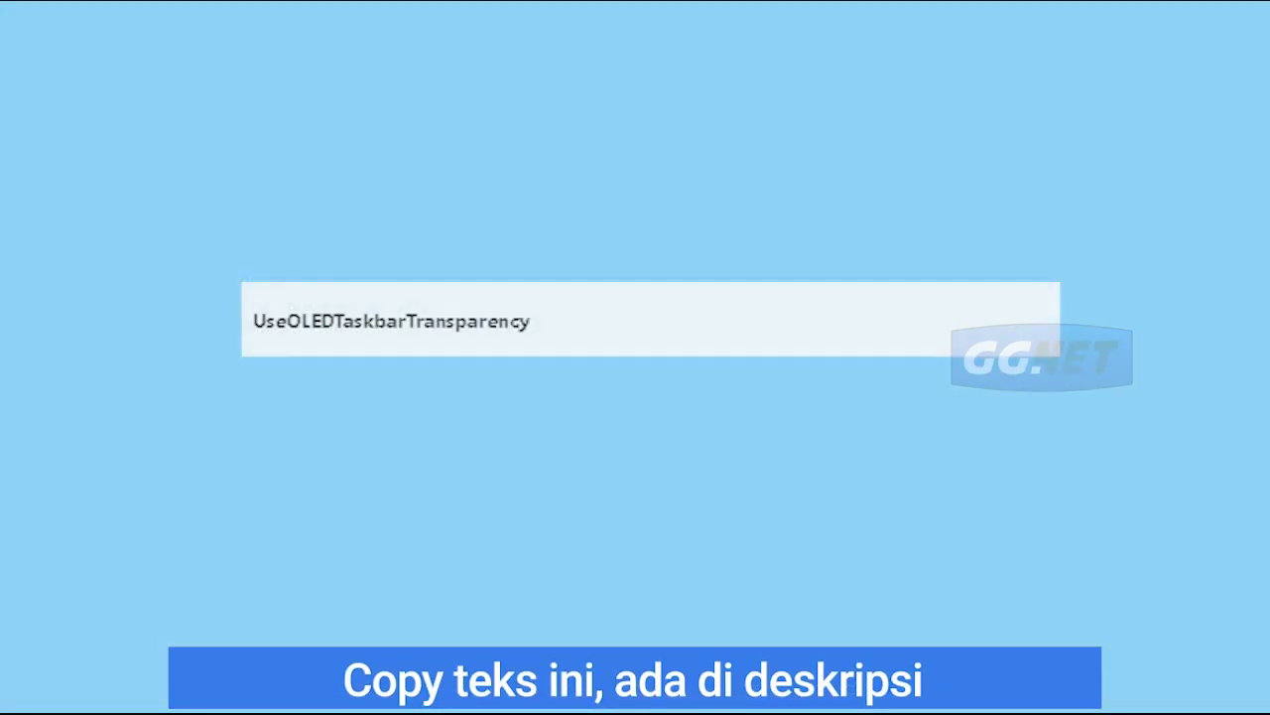
- Copy the name UseOLEDTaskbarTransparency from the web page and rename the new DWORD value with it
double_click(355, 316)
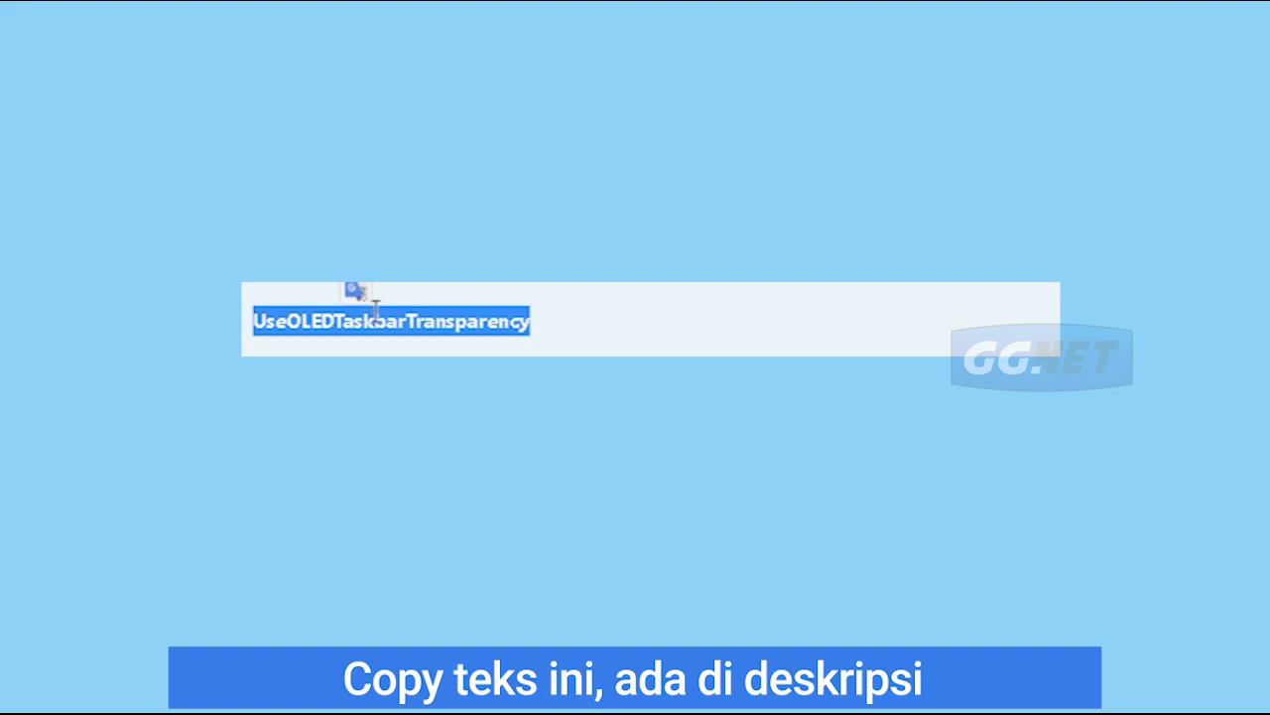
right_click(430, 319)
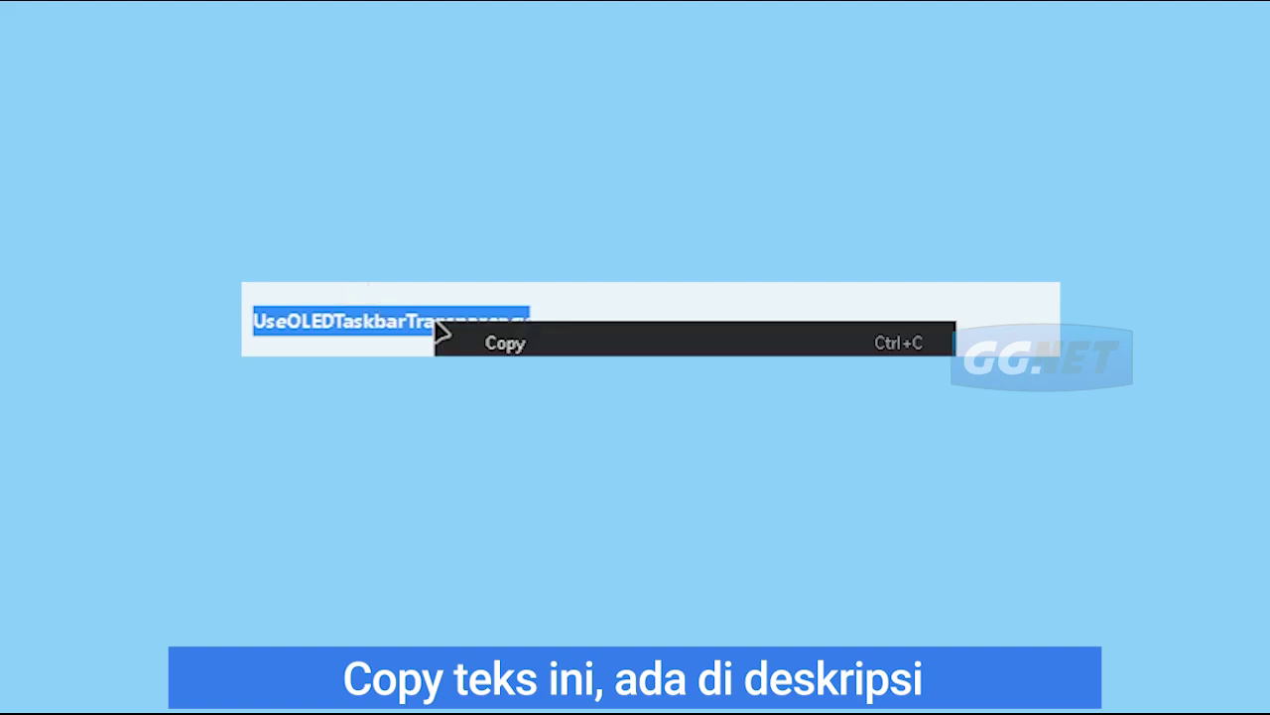
click(529, 342)
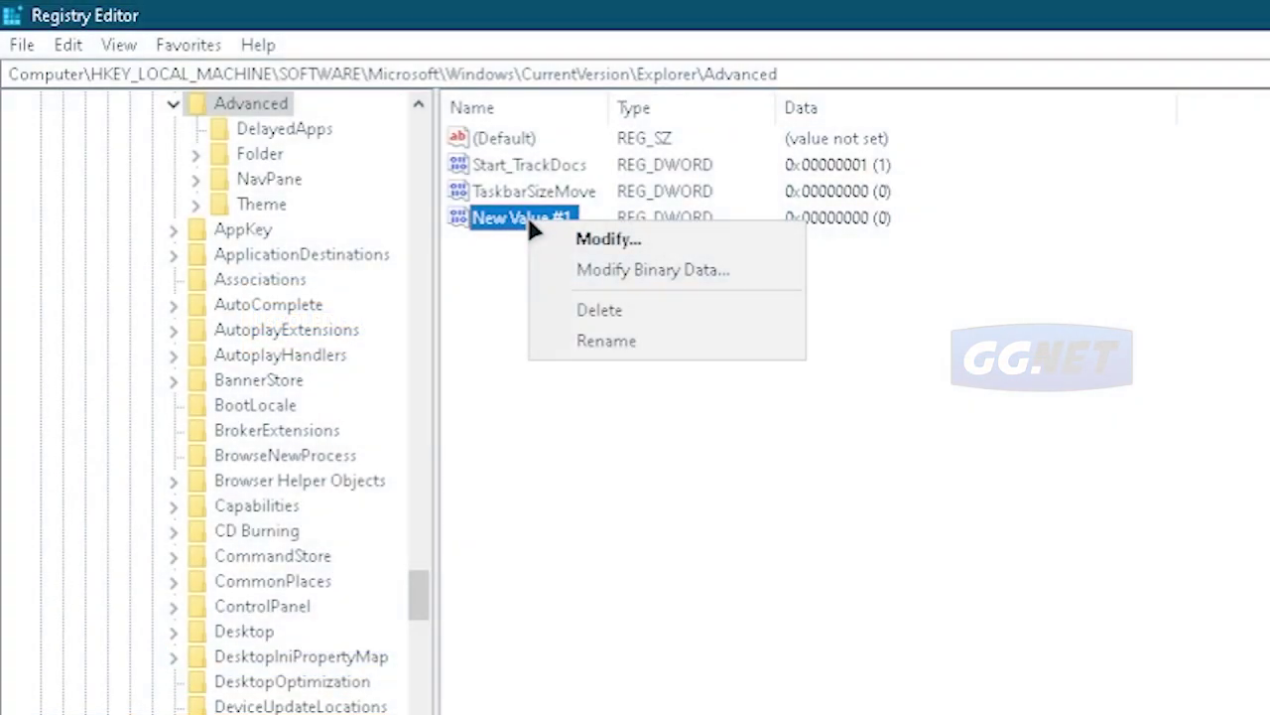
click(607, 340)
right_click(580, 218)
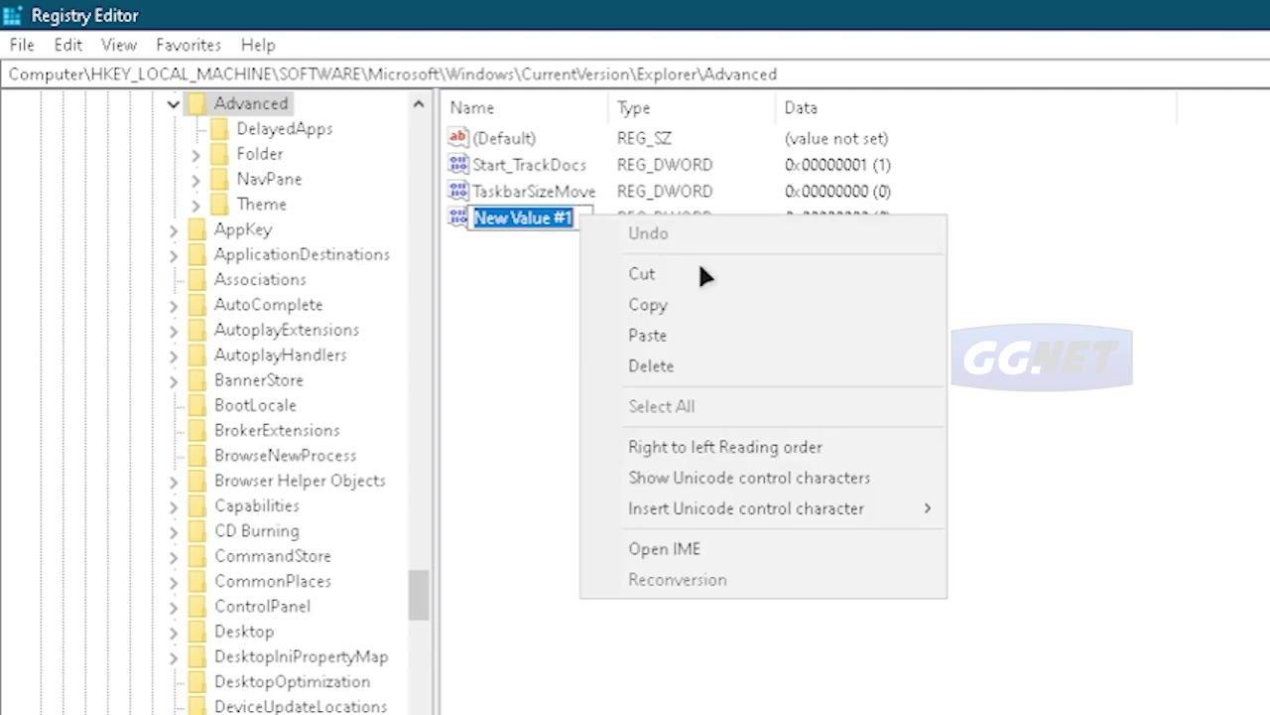
click(717, 335)
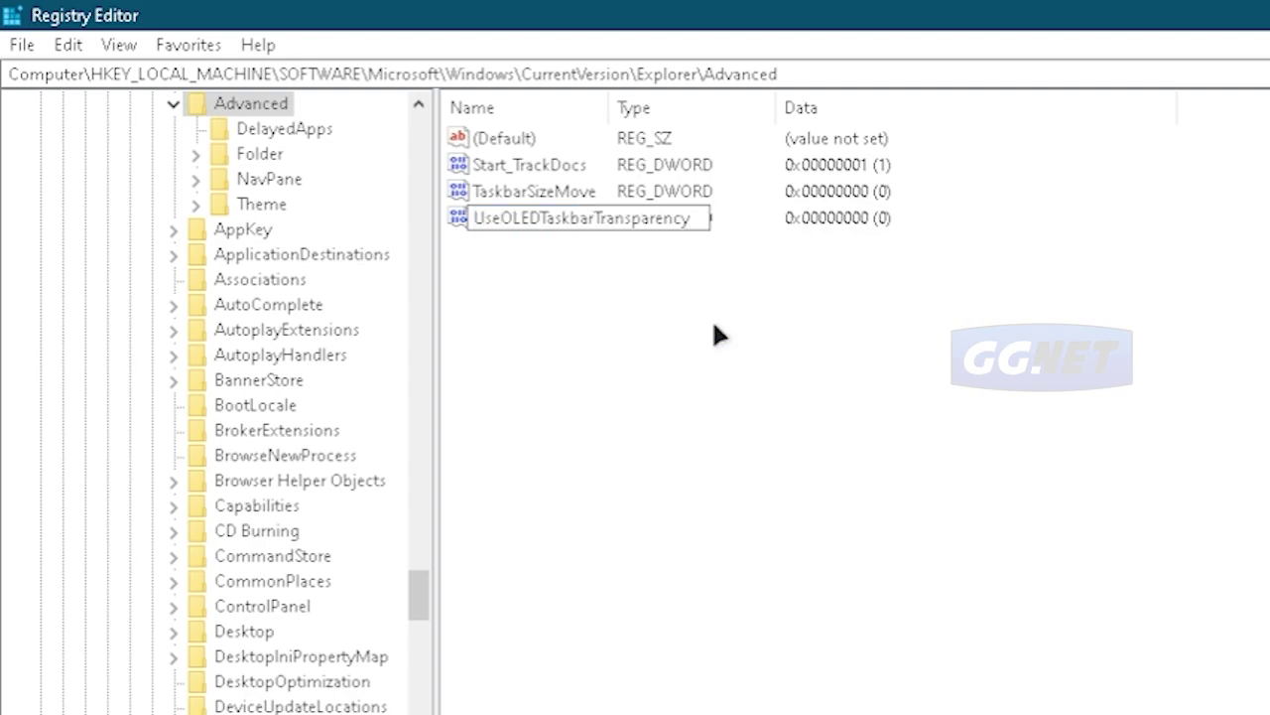
key(Return)
click(719, 334)
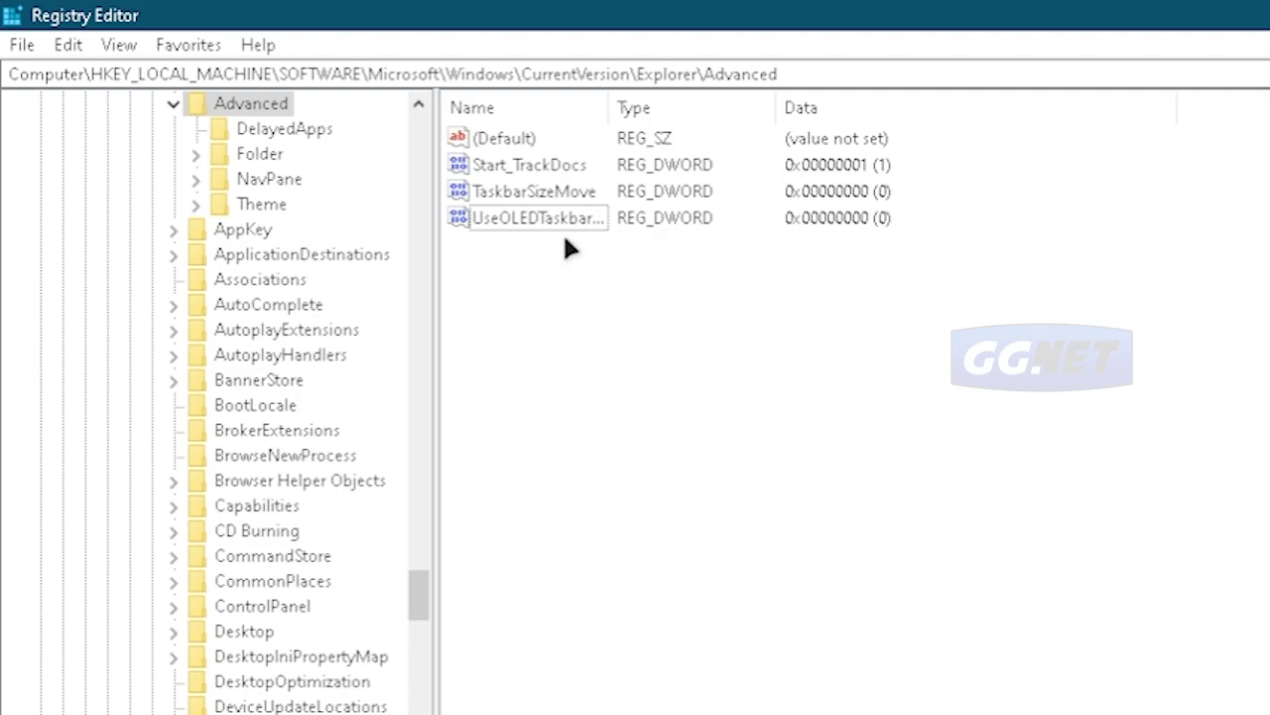
- Widen the Name column and set the UseOLEDTaskbarTransparency value data to 1 with hexadecimal base
drag(607, 107, 832, 108)
click(527, 227)
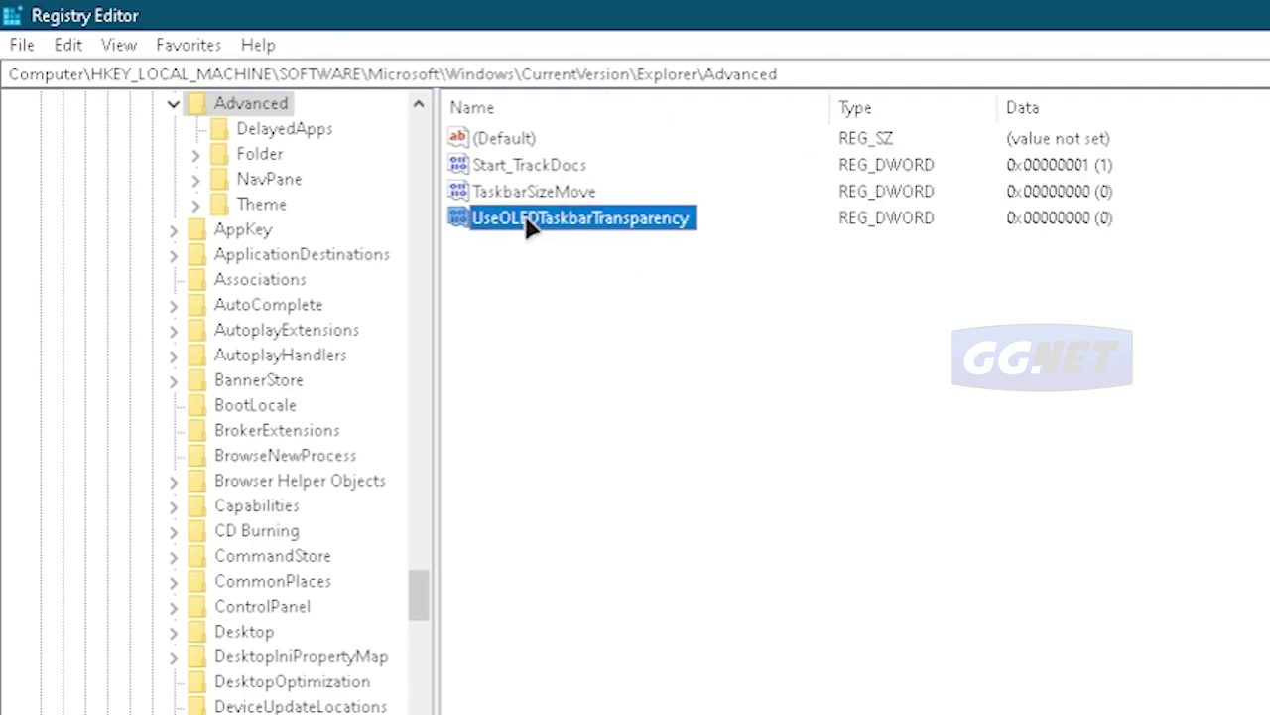
double_click(665, 225)
drag(367, 139, 754, 303)
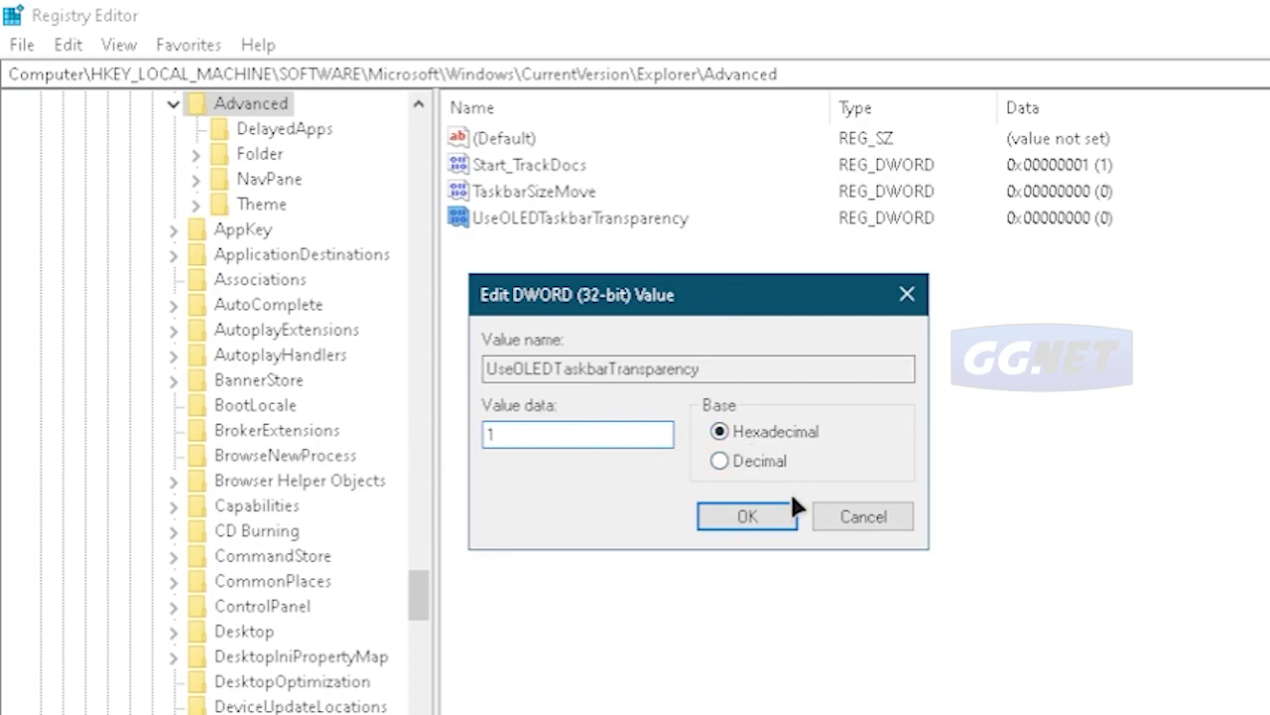
click(779, 515)
click(747, 443)
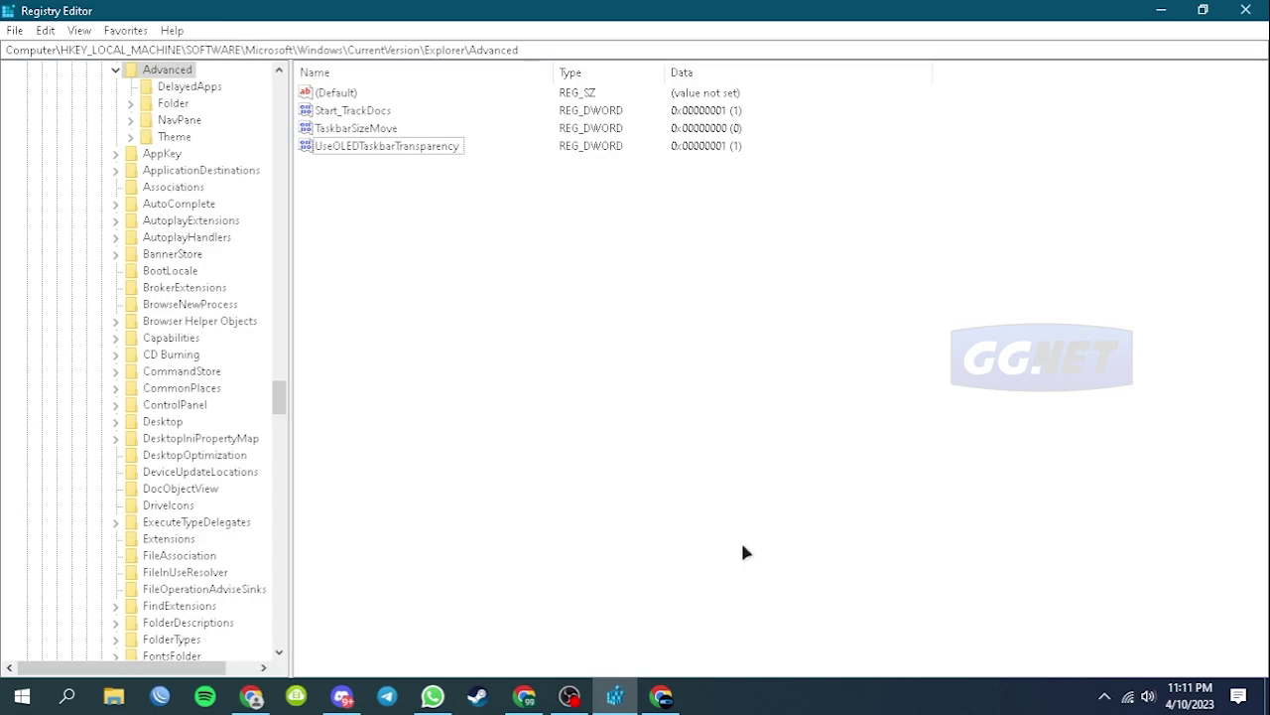
- Open the Colours personalisation settings in Windows Settings and switch Transparency effects off and back on
key(super+r)
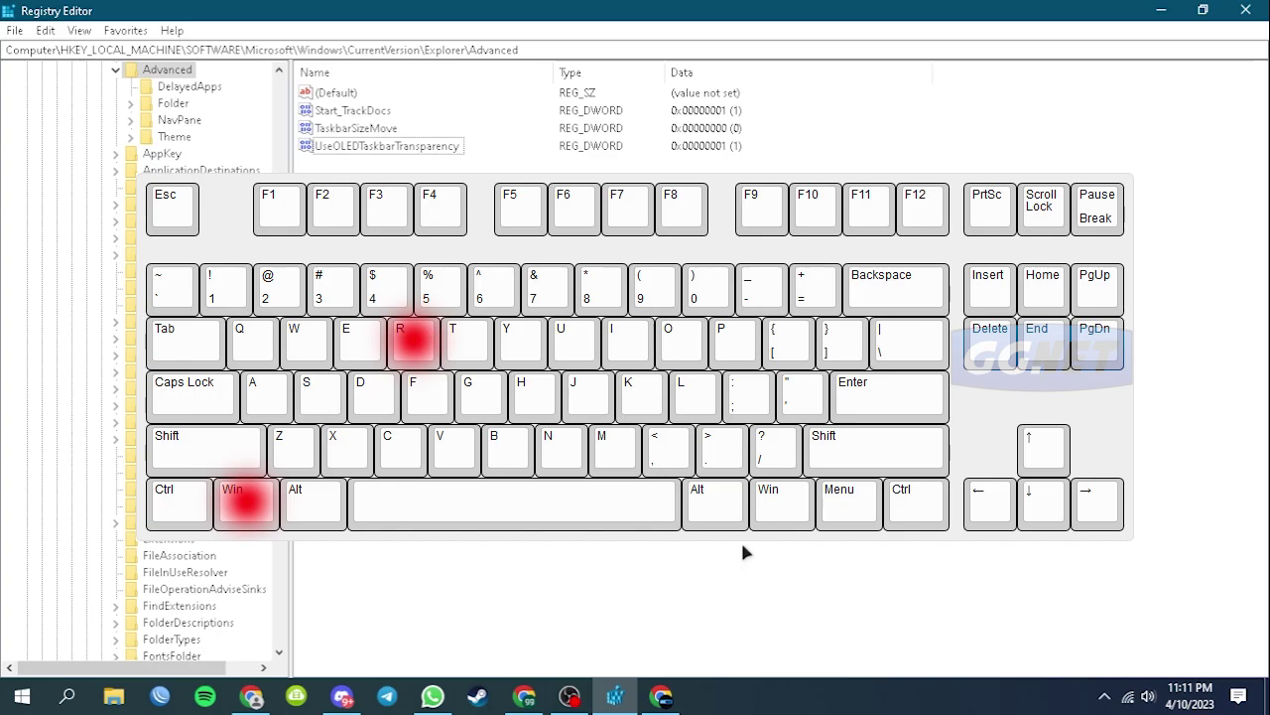
key(super+i)
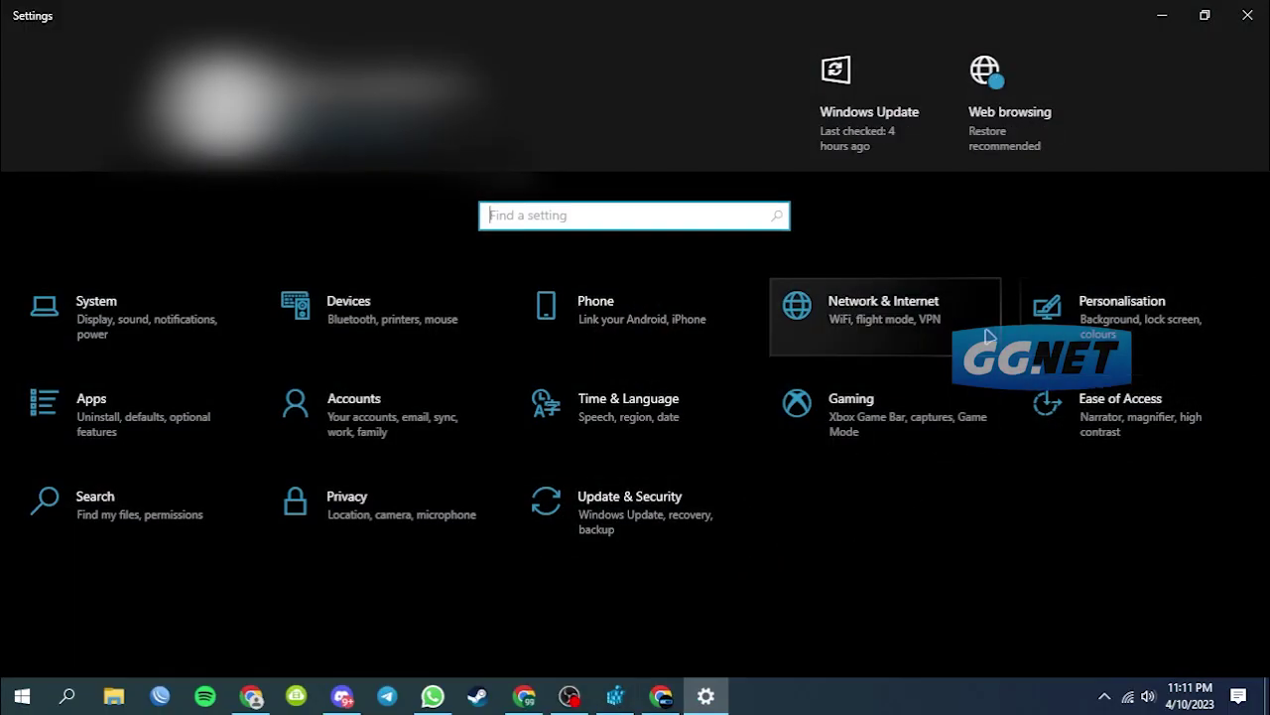
click(1178, 347)
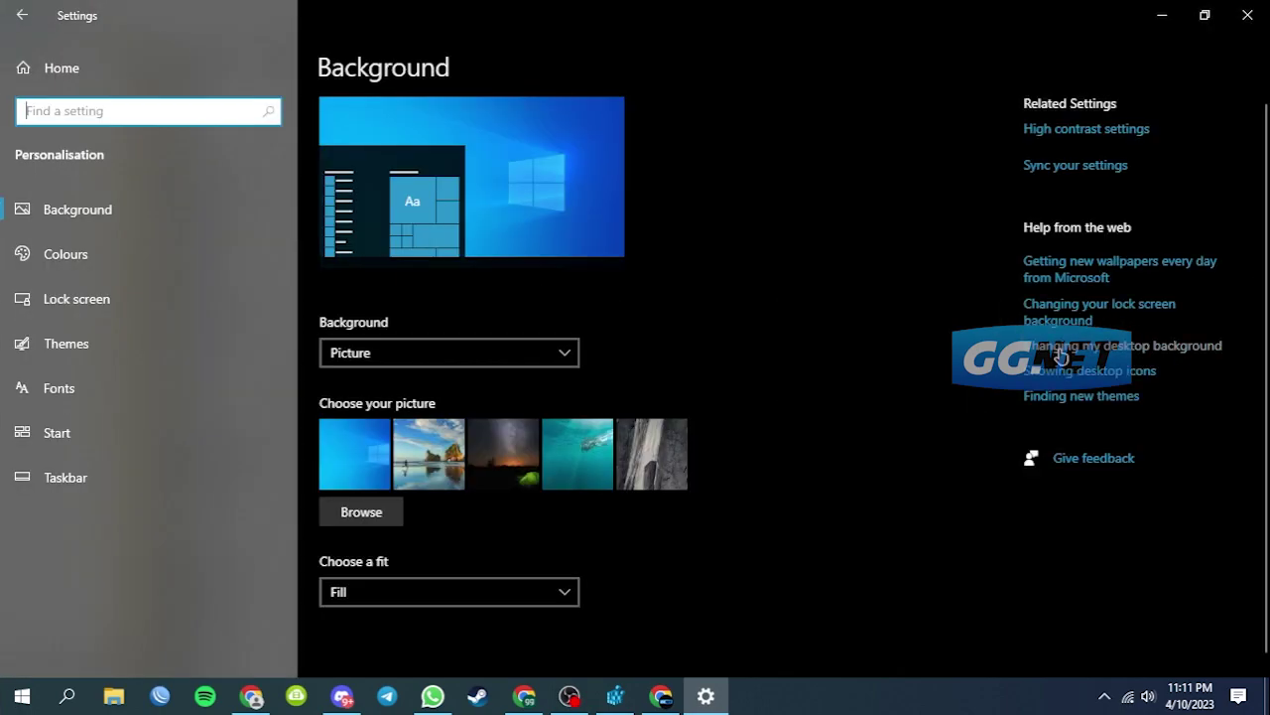
click(150, 263)
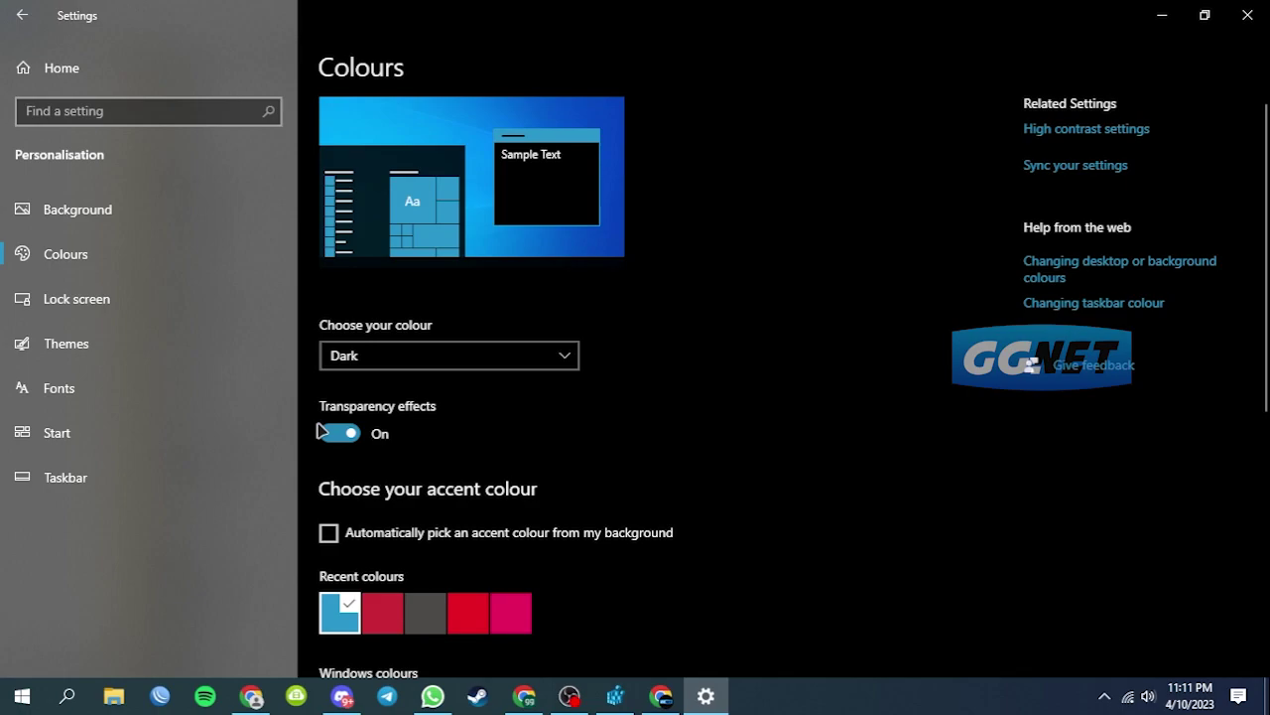
click(343, 434)
click(335, 437)
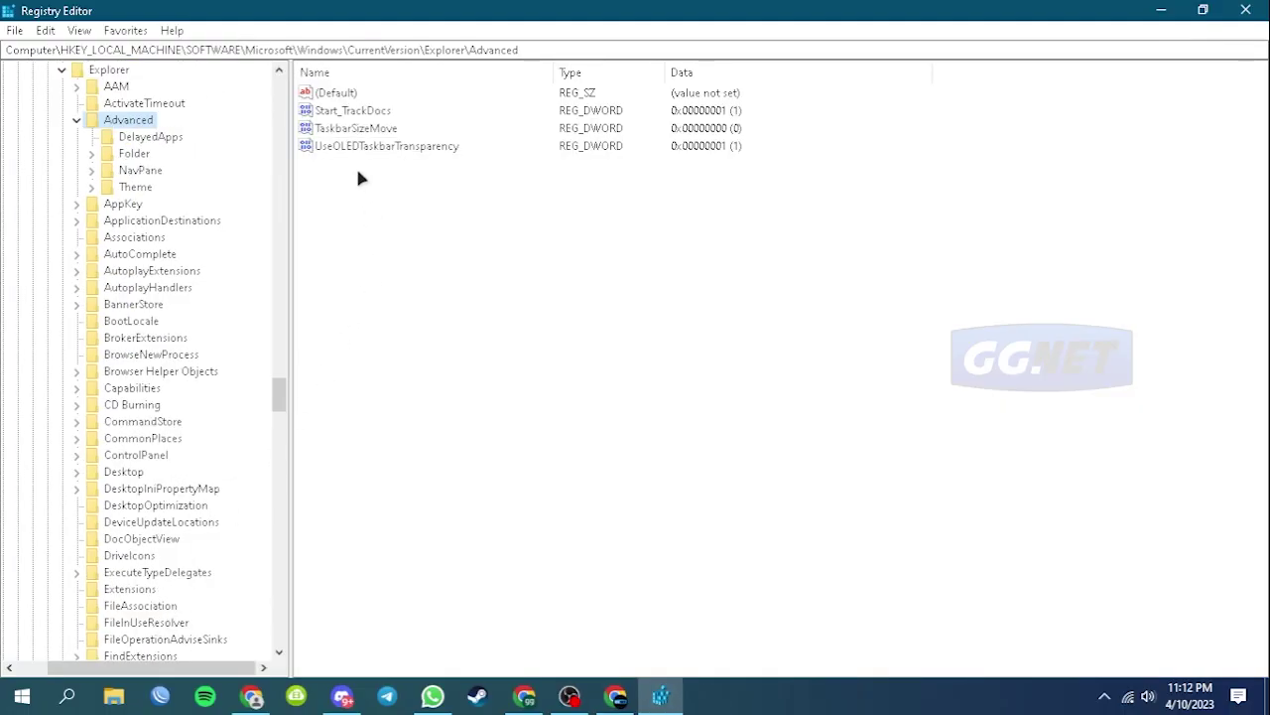
- Delete the UseOLEDTaskbarTransparency value from the Advanced key and close the Registry Editor
click(446, 149)
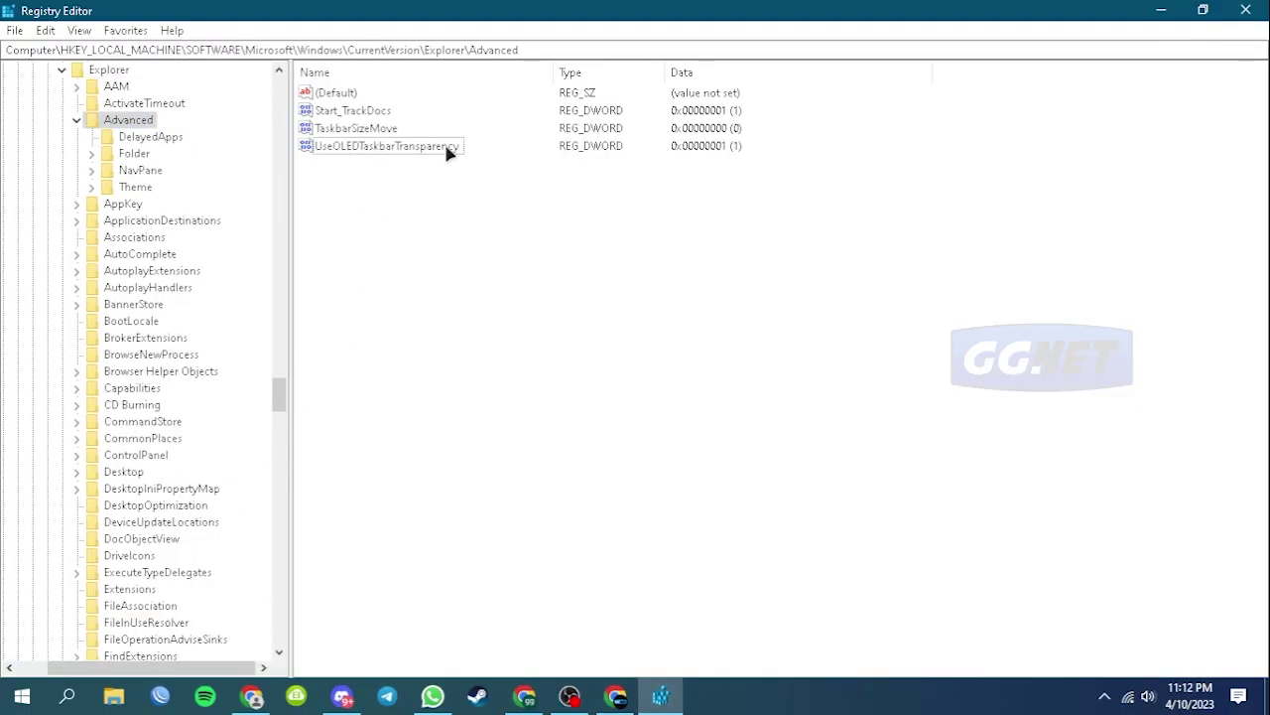
right_click(447, 149)
click(511, 207)
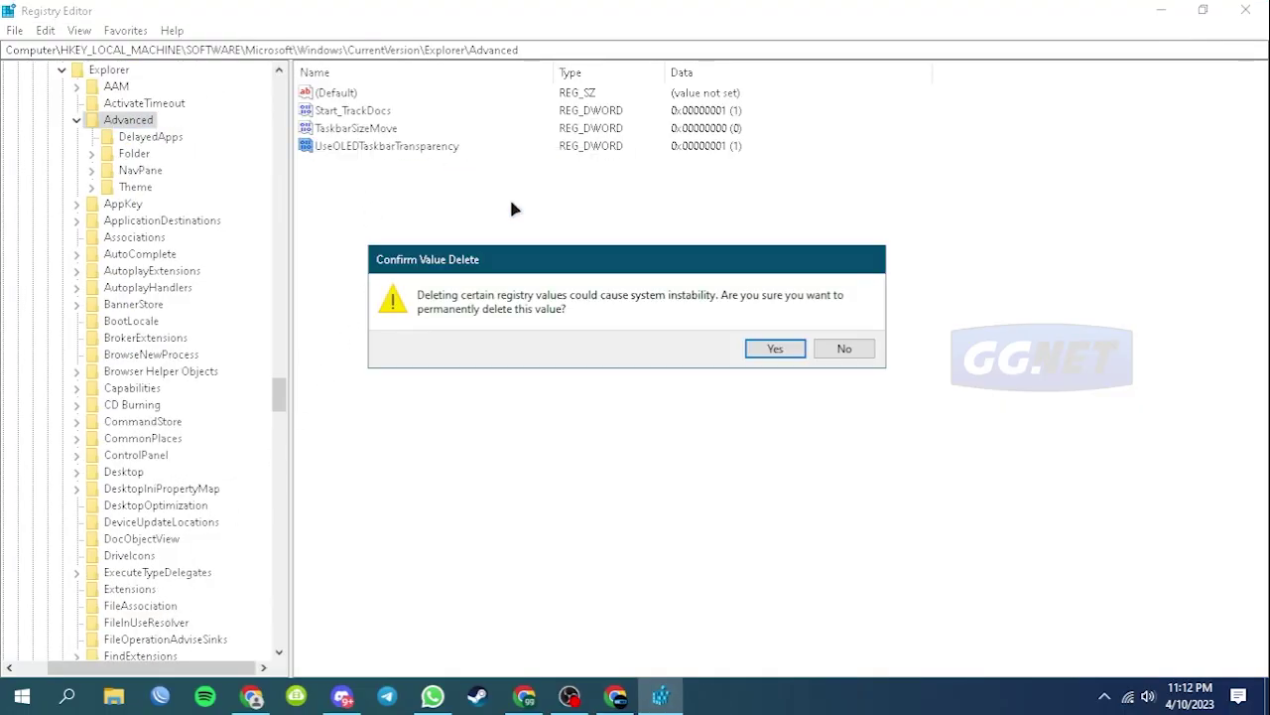
click(776, 347)
click(1246, 10)
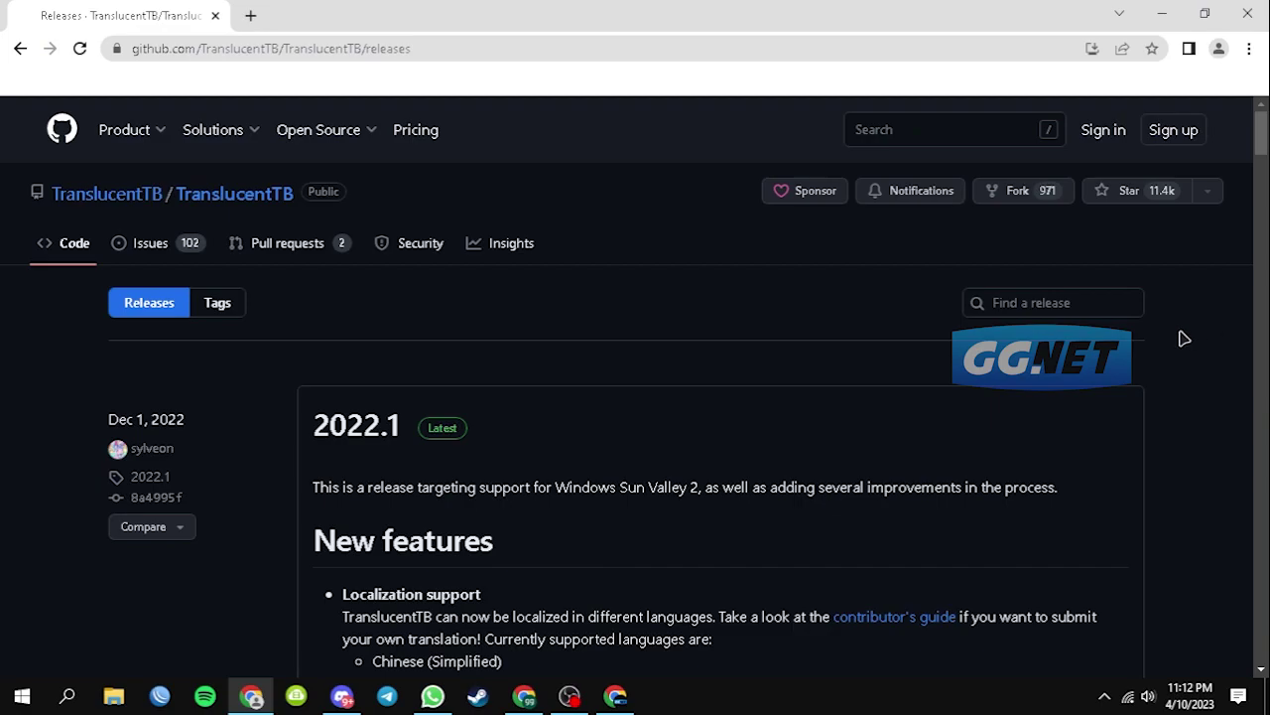
scroll(1183, 338, down, 1)
scroll(1181, 337, down, 12)
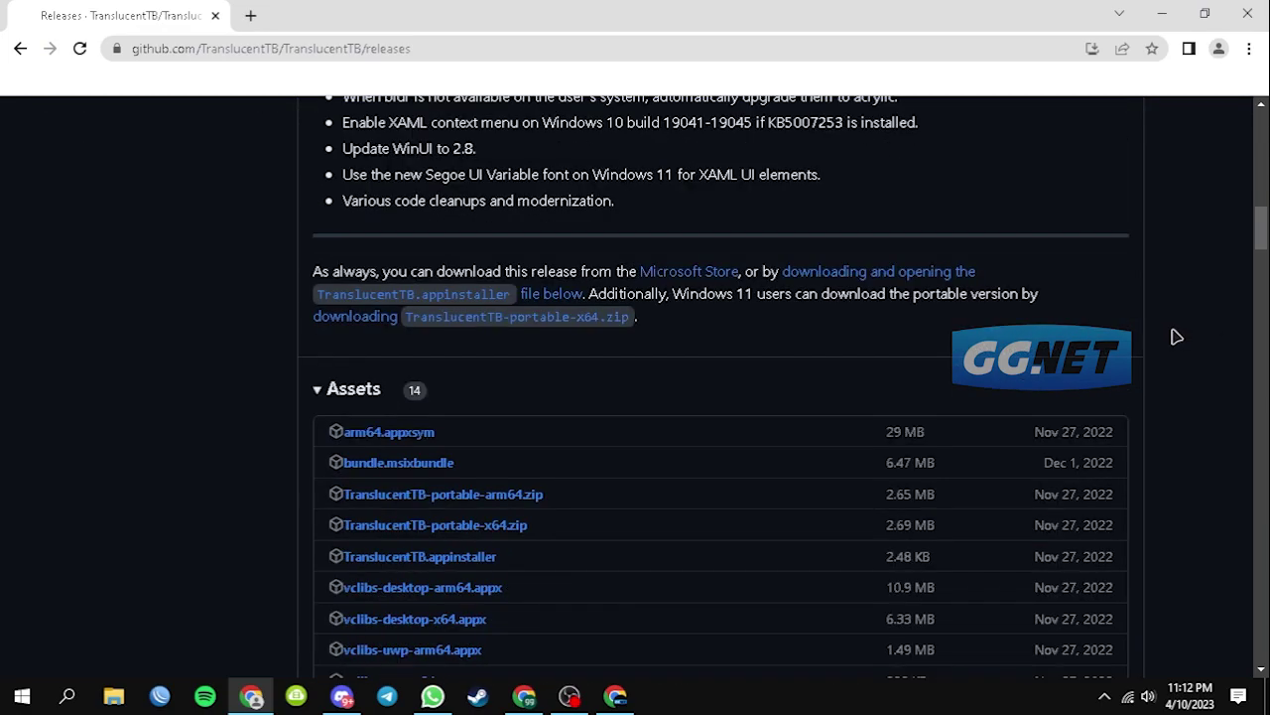
scroll(1176, 337, down, 10)
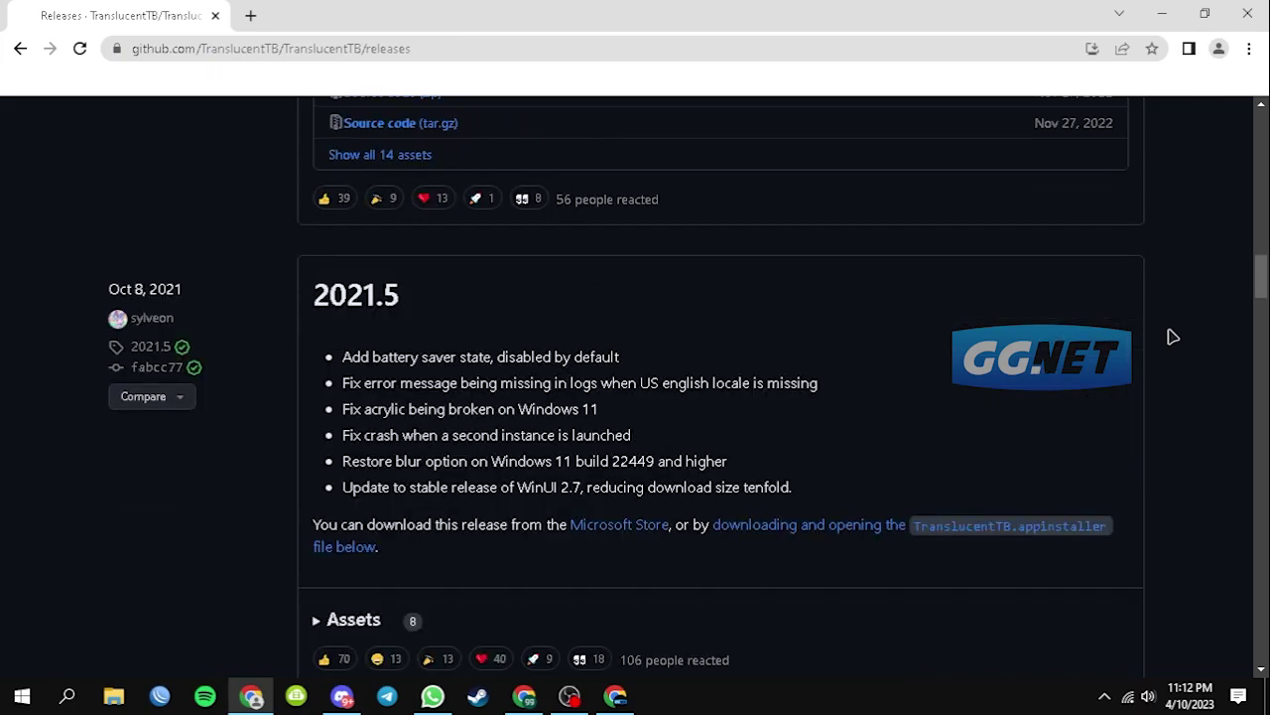
scroll(1161, 327, up, 20)
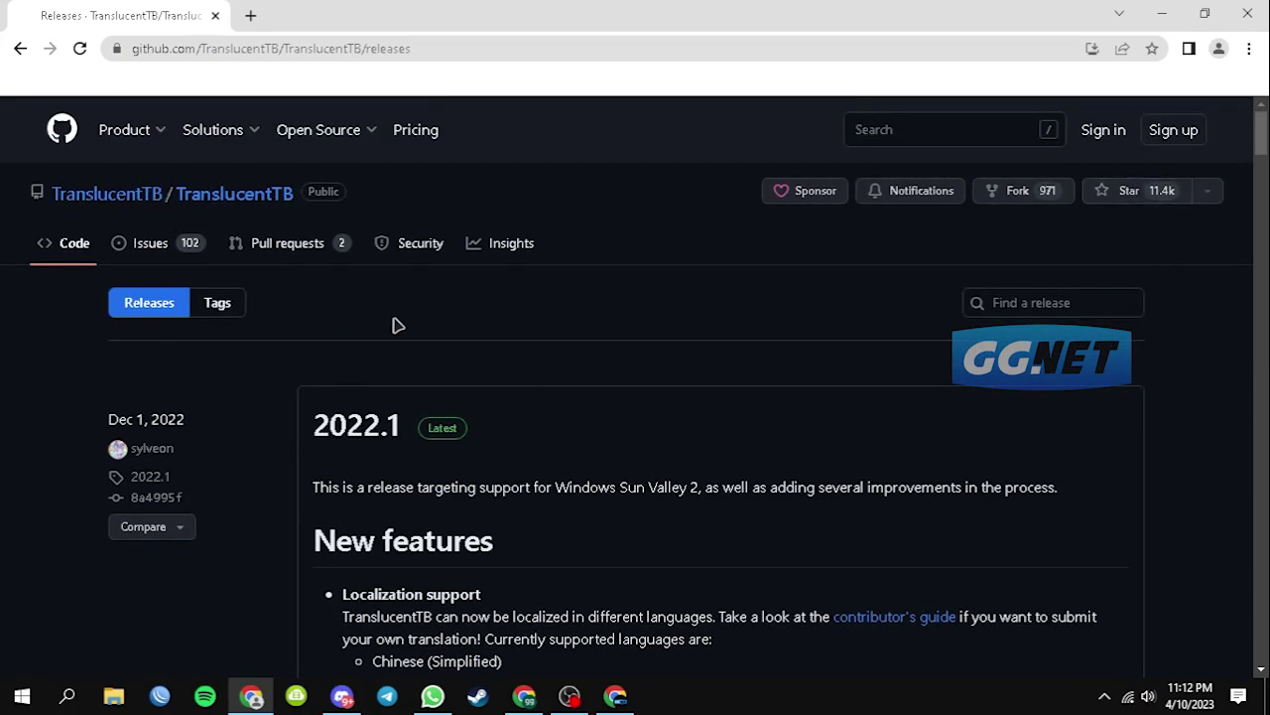
scroll(955, 341, down, 1)
scroll(955, 341, down, 3)
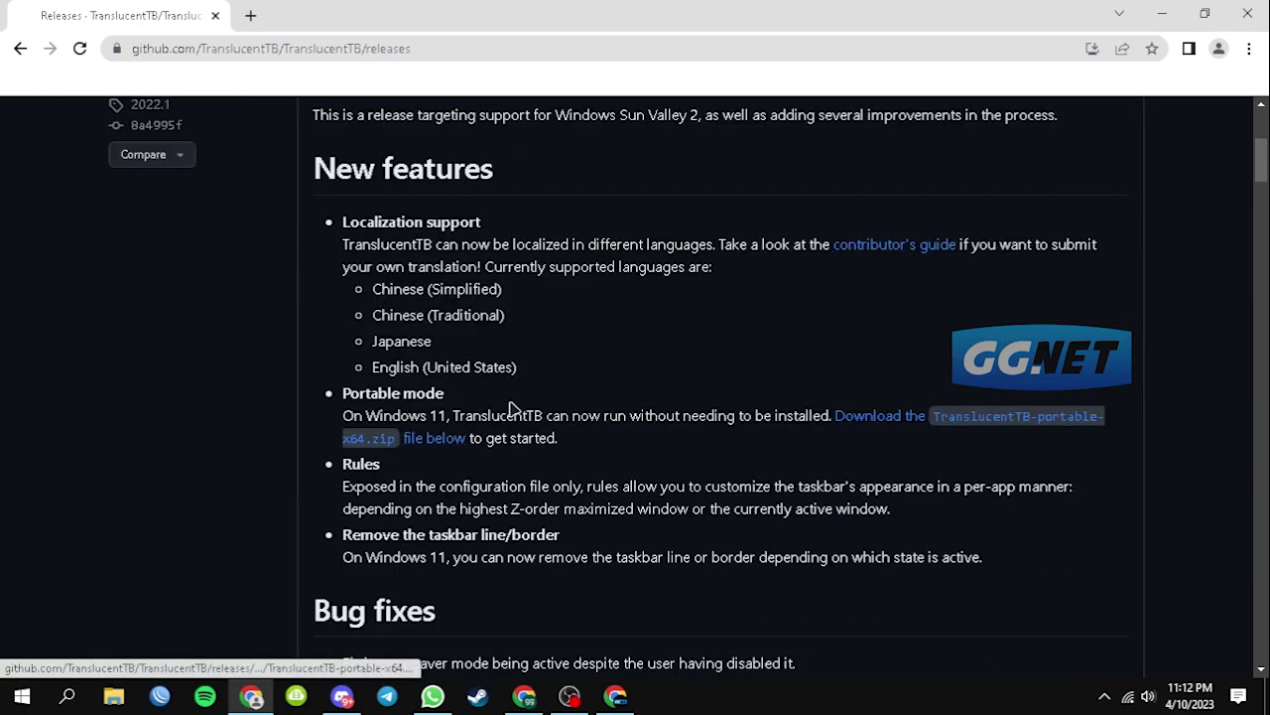
click(976, 421)
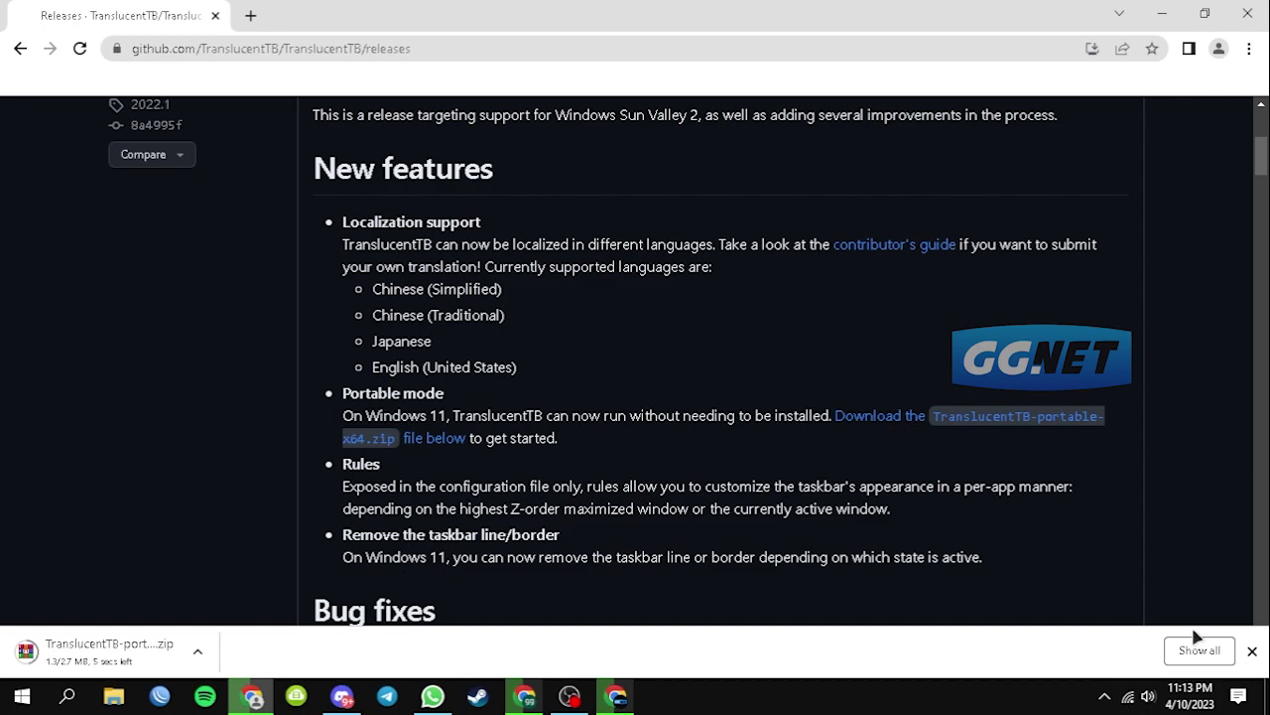
click(199, 655)
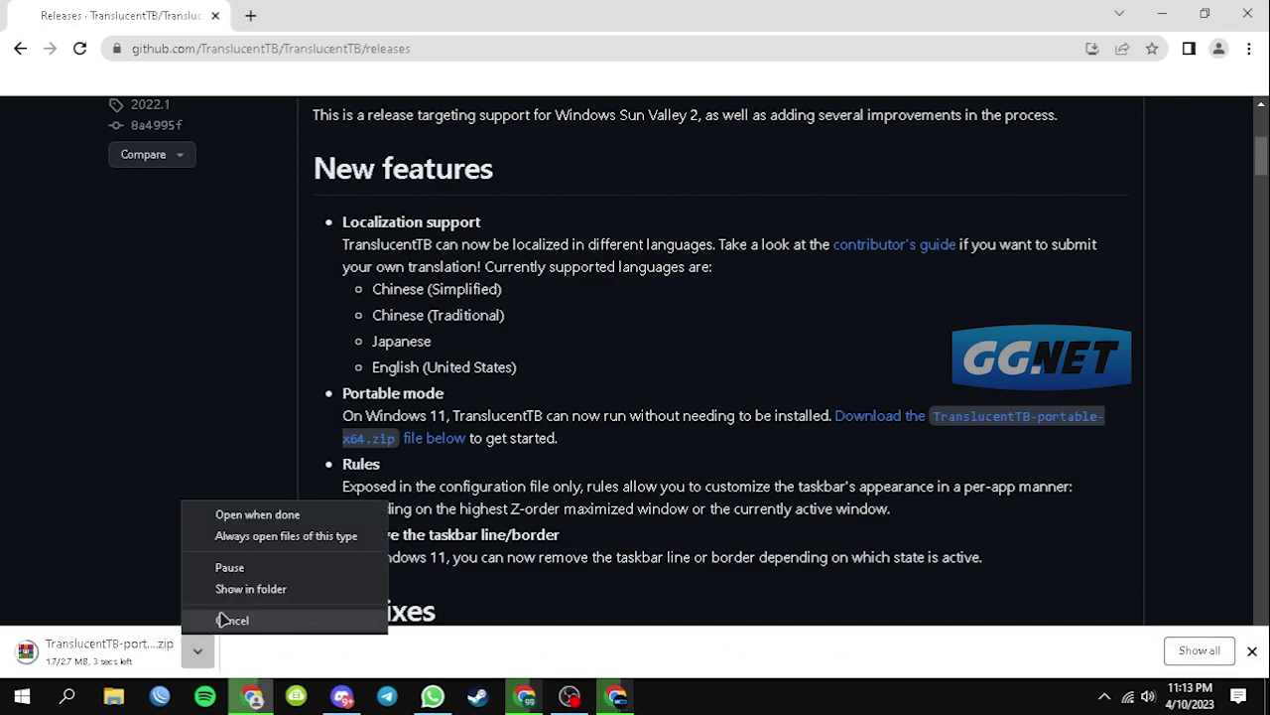
click(232, 618)
click(1251, 651)
- Download TranslucentTB.appinstaller from the 2022.1 release notes on GitHub and open it from the browser's download list
scroll(635, 487, down, 8)
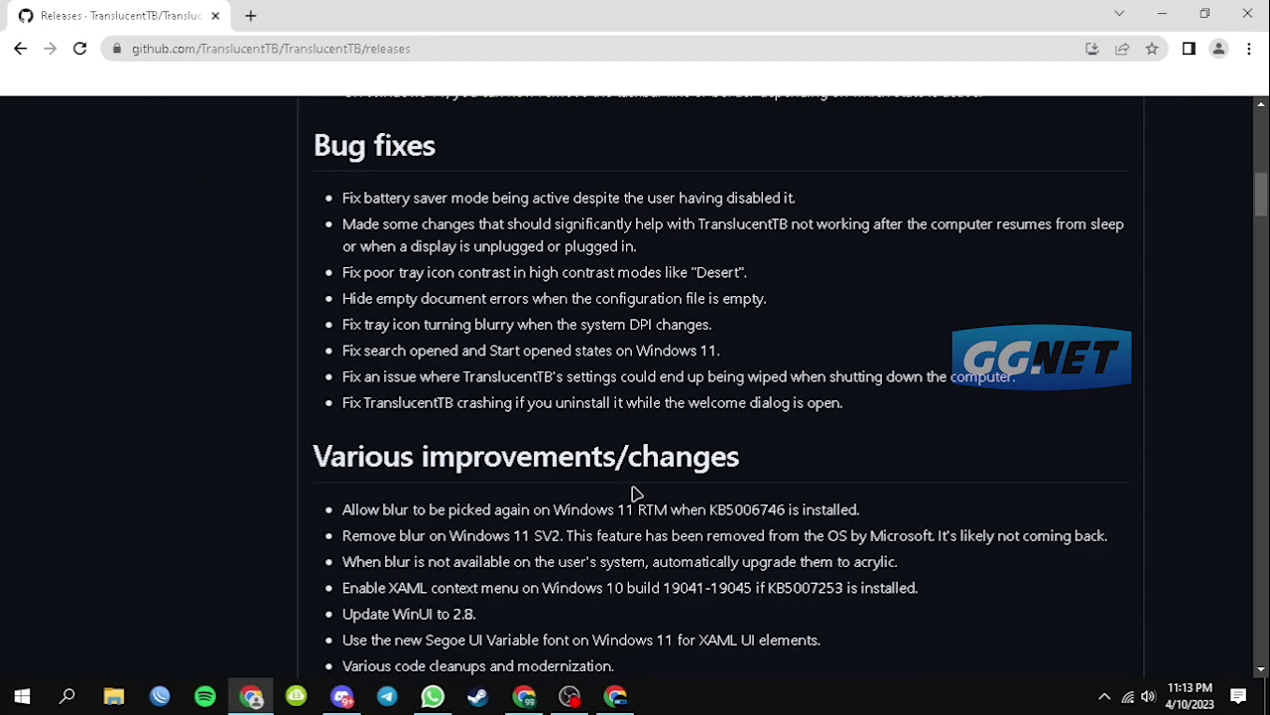
scroll(629, 486, down, 1)
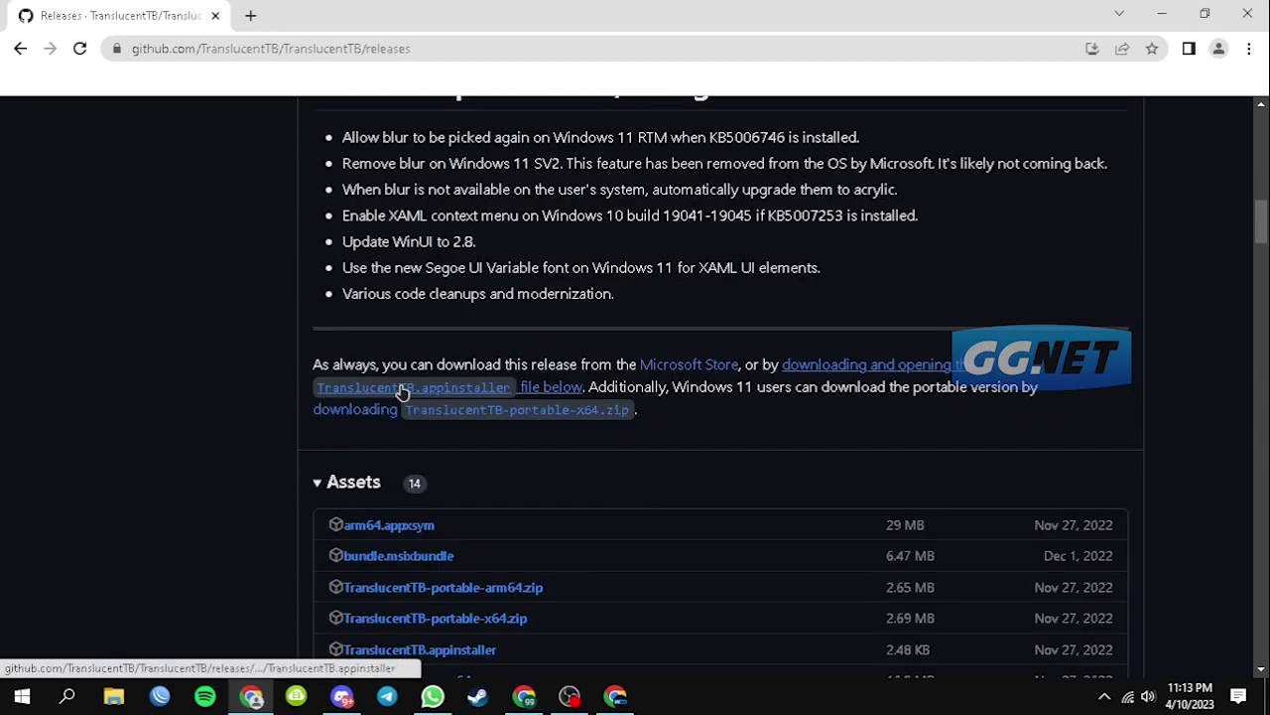
click(832, 373)
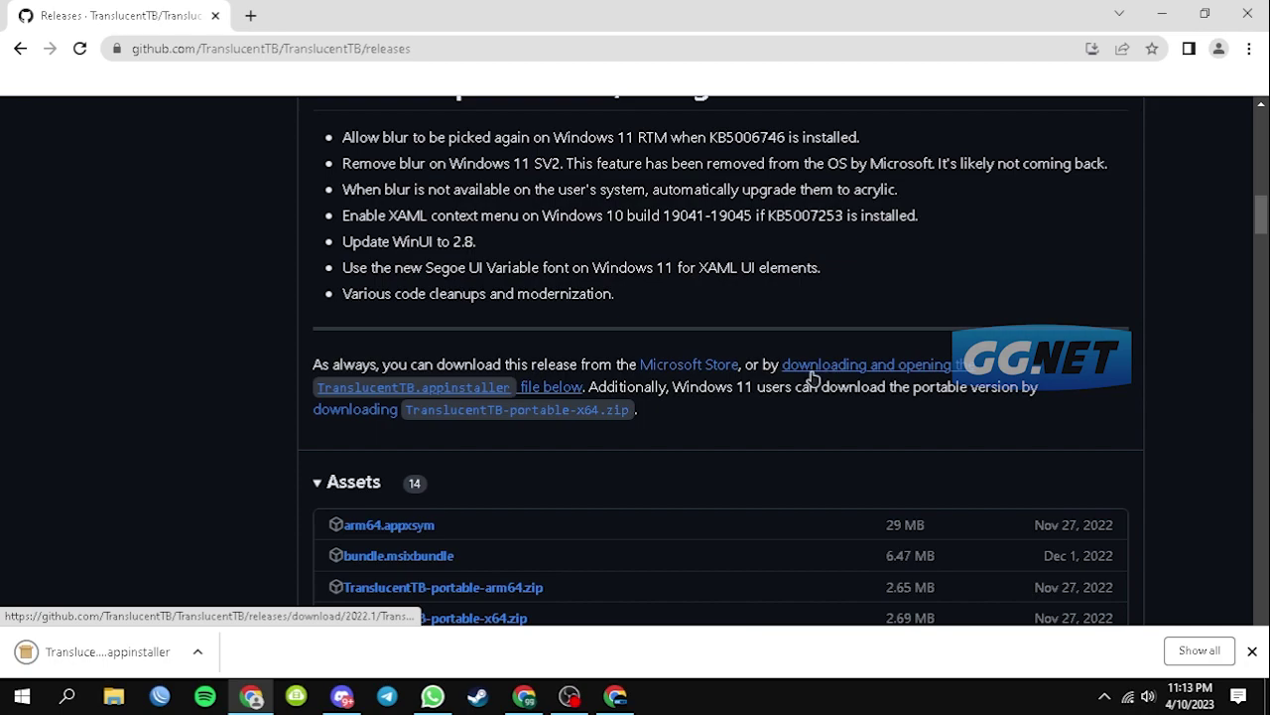
click(1217, 652)
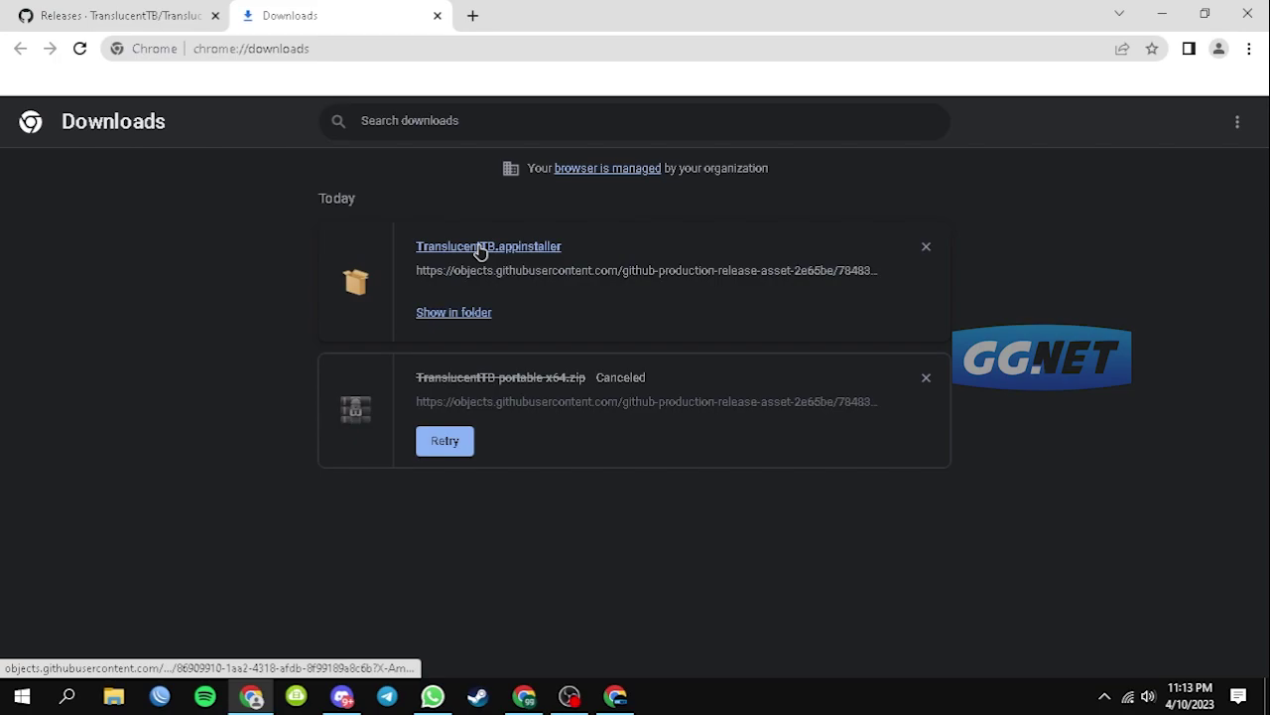
click(529, 249)
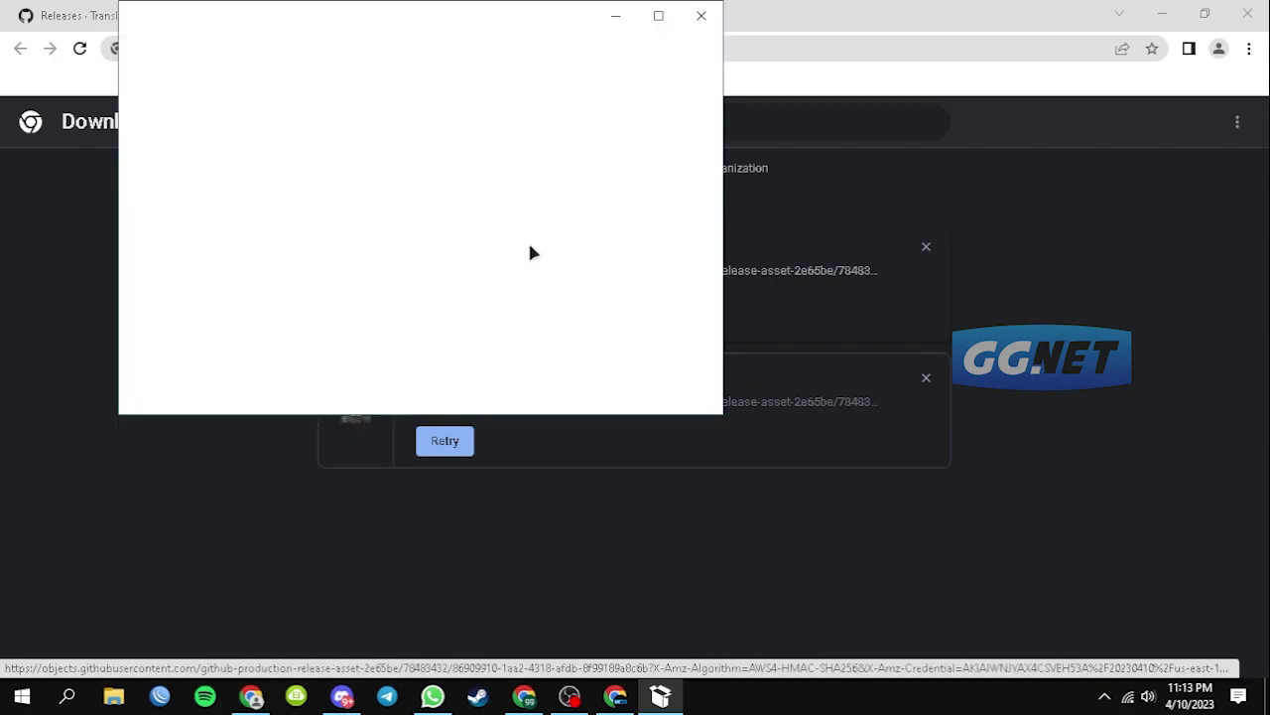
- Minimize the browser, install TranslucentTB, and dismiss its welcome window and system tray notification
drag(490, 26, 674, 176)
click(1160, 14)
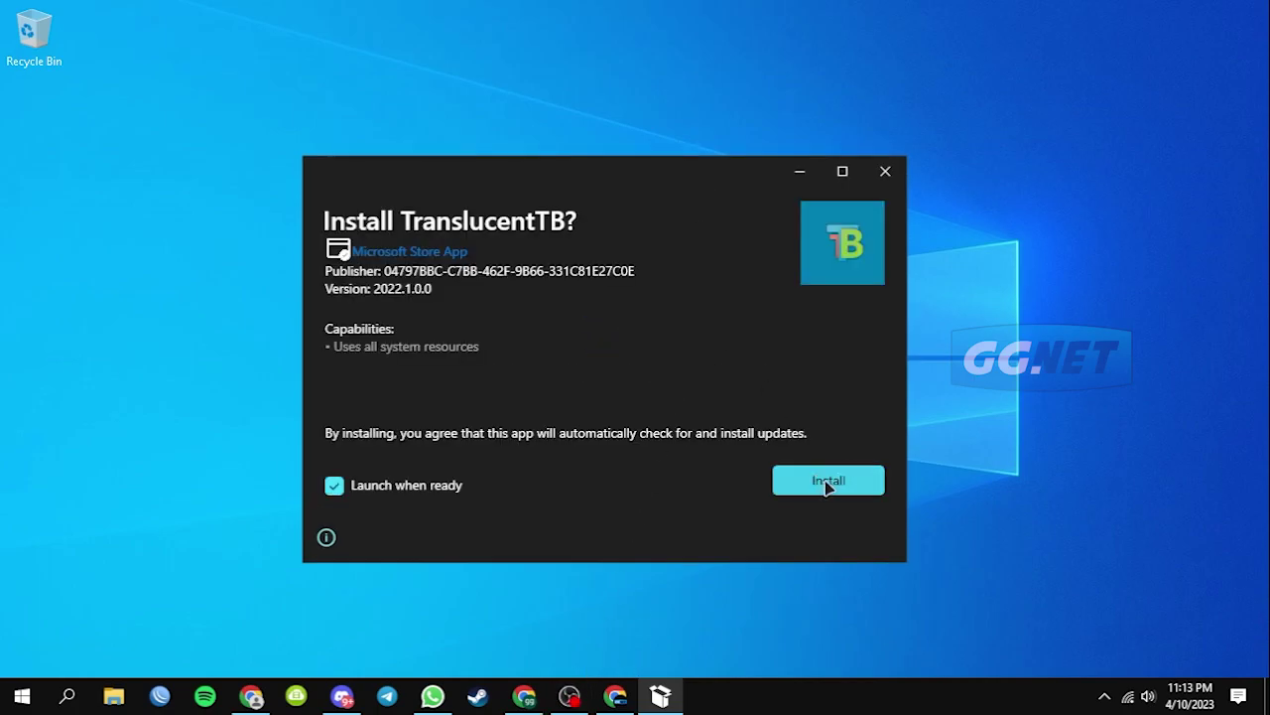
click(828, 485)
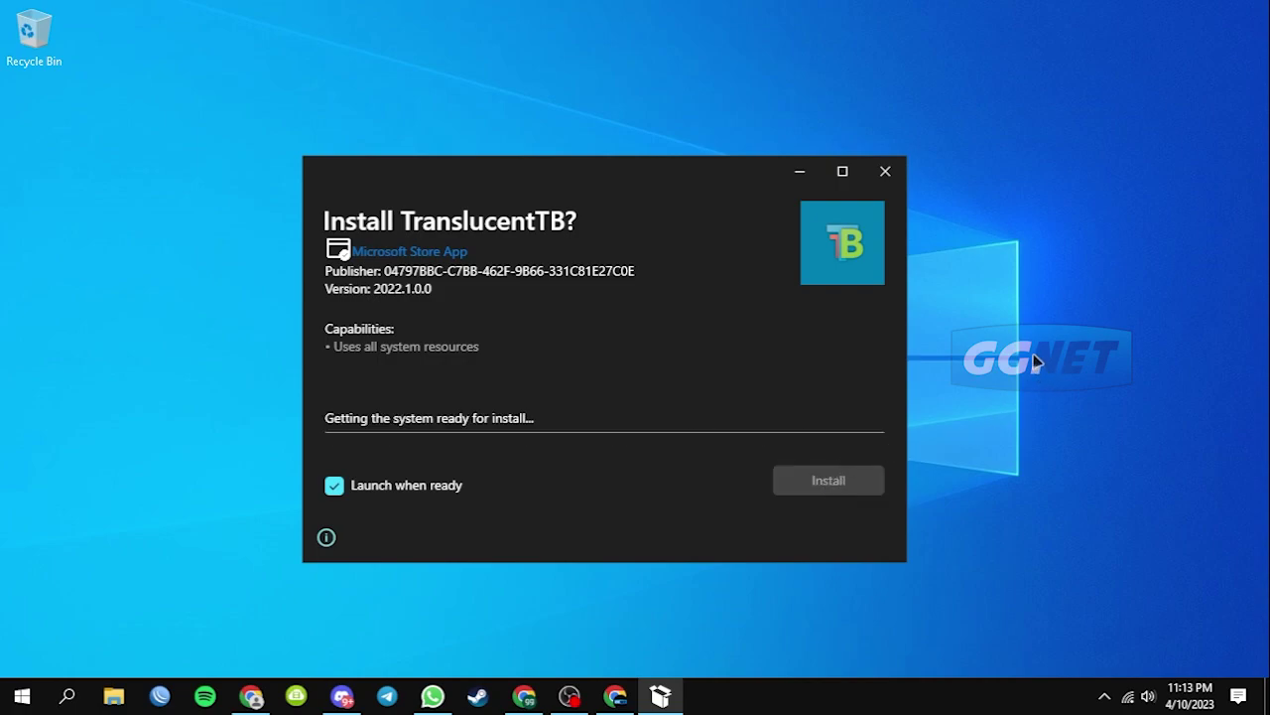
right_click(1011, 317)
click(1070, 371)
drag(703, 170, 751, 158)
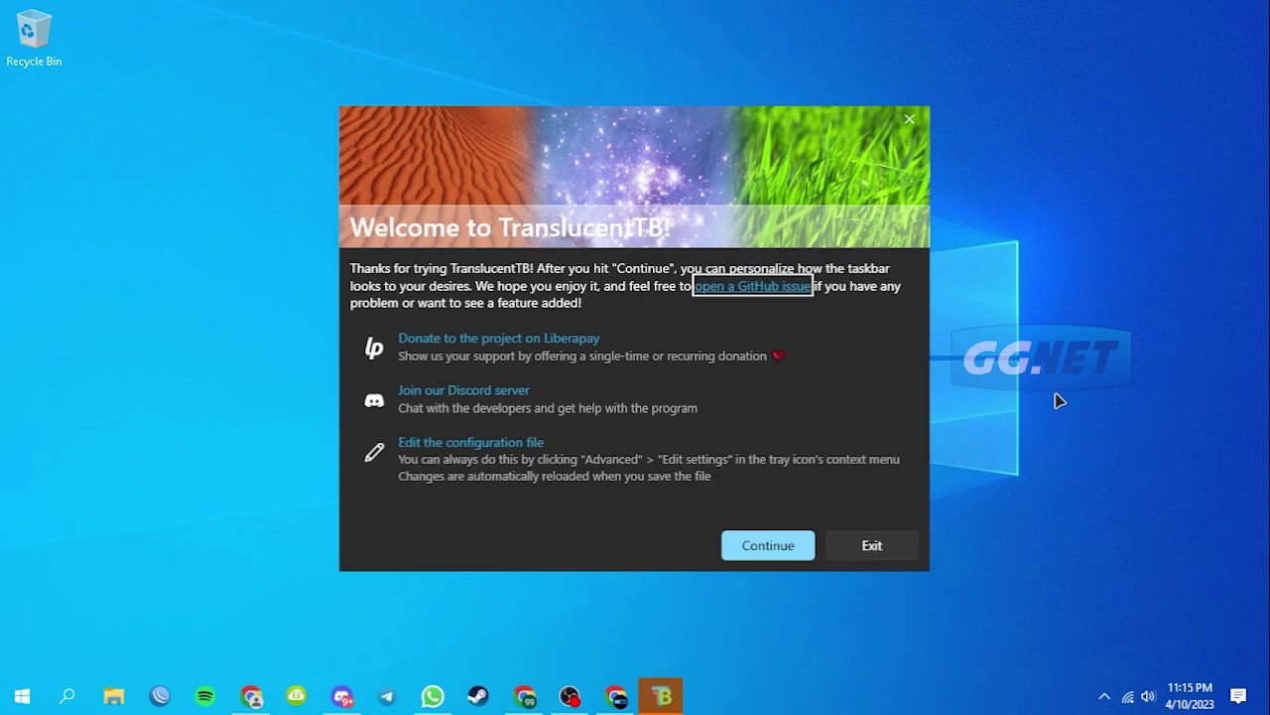
click(754, 548)
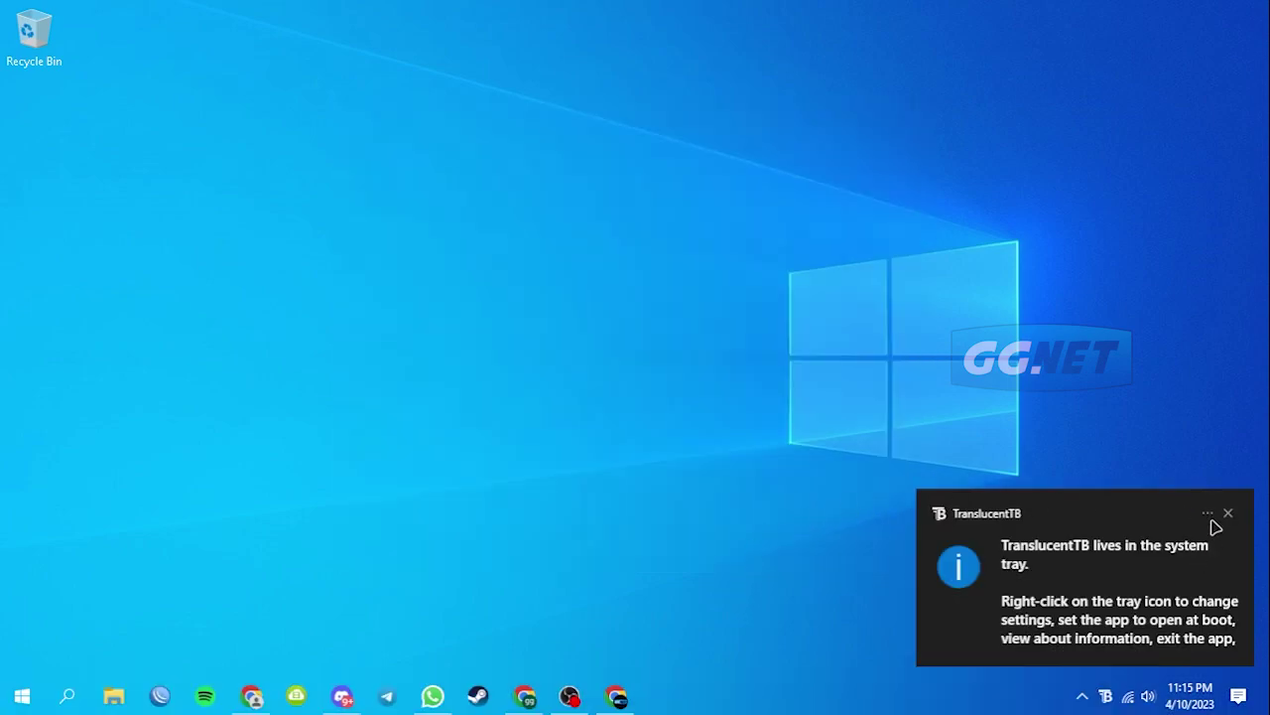
click(1229, 515)
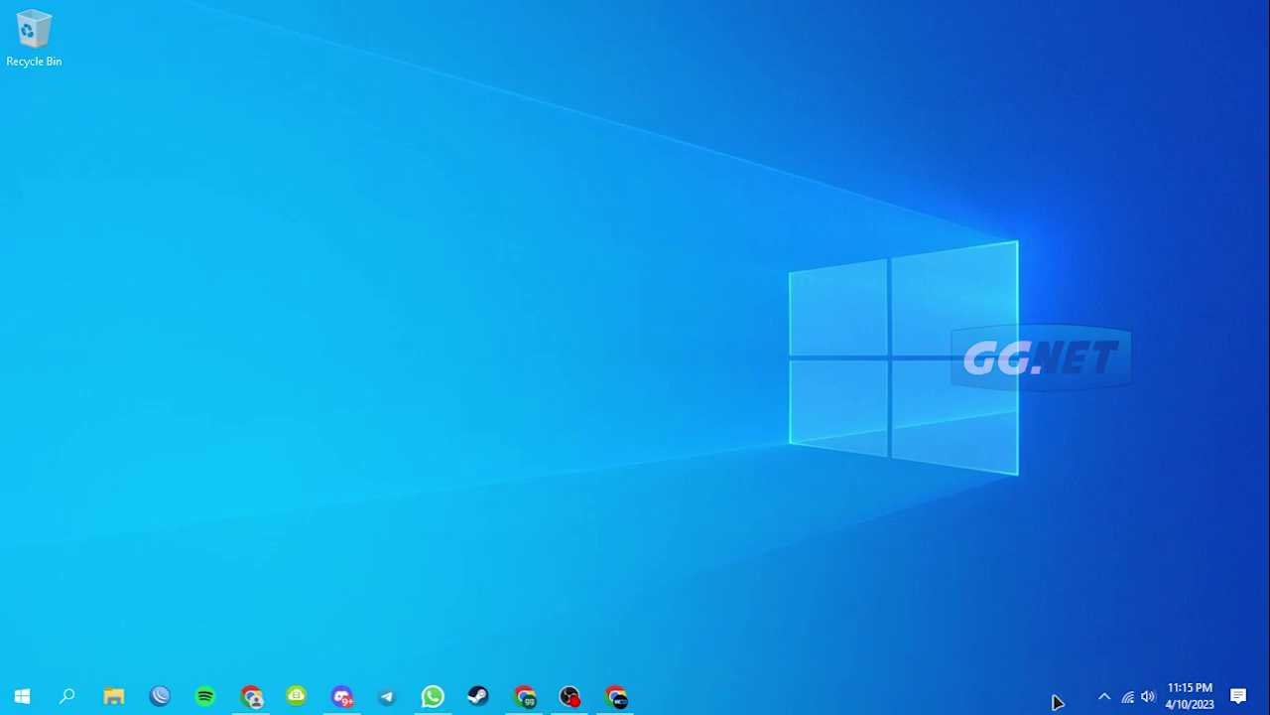
- Set TranslucentTB's Desktop taskbar appearance to Normal
click(1105, 696)
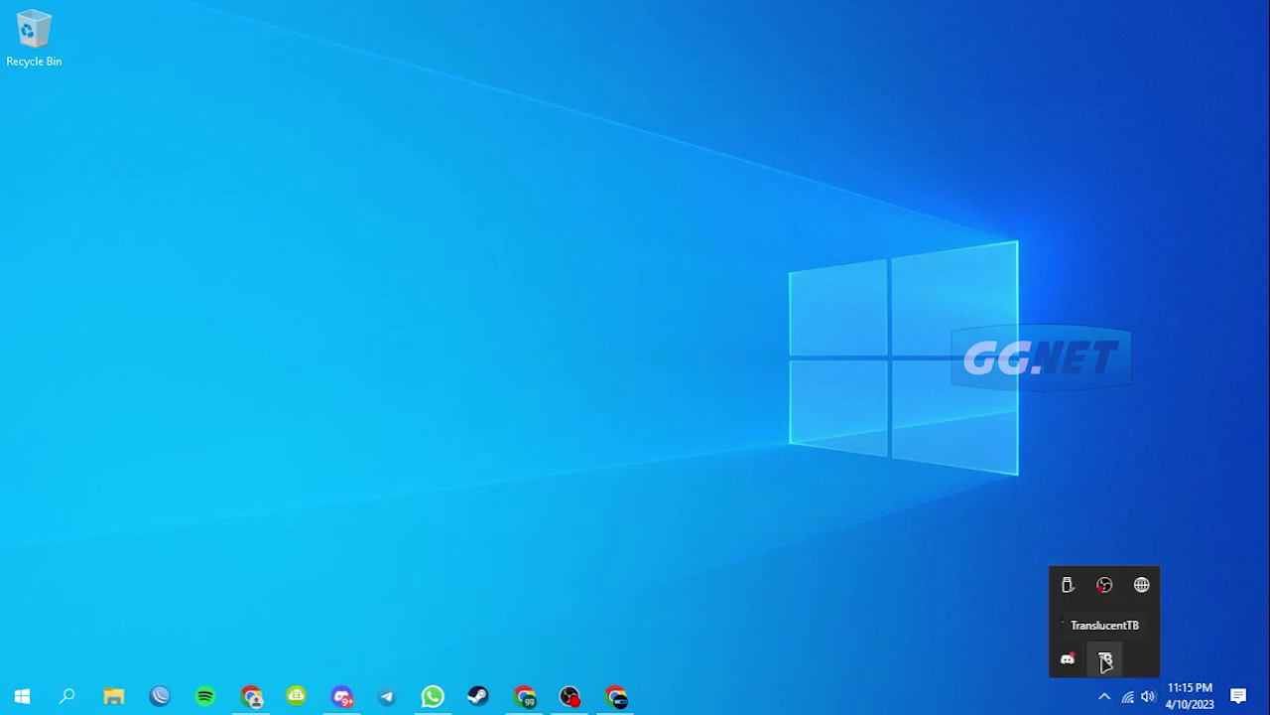
right_click(1106, 661)
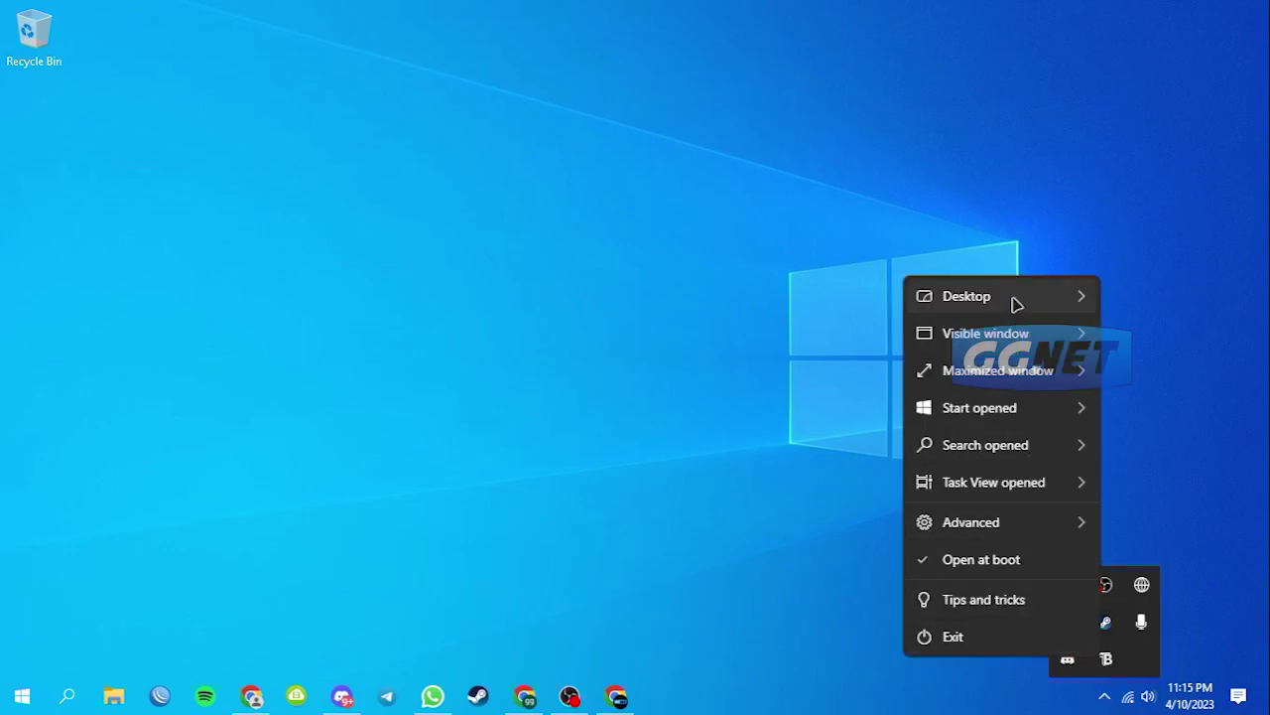
mouse_move(1013, 300)
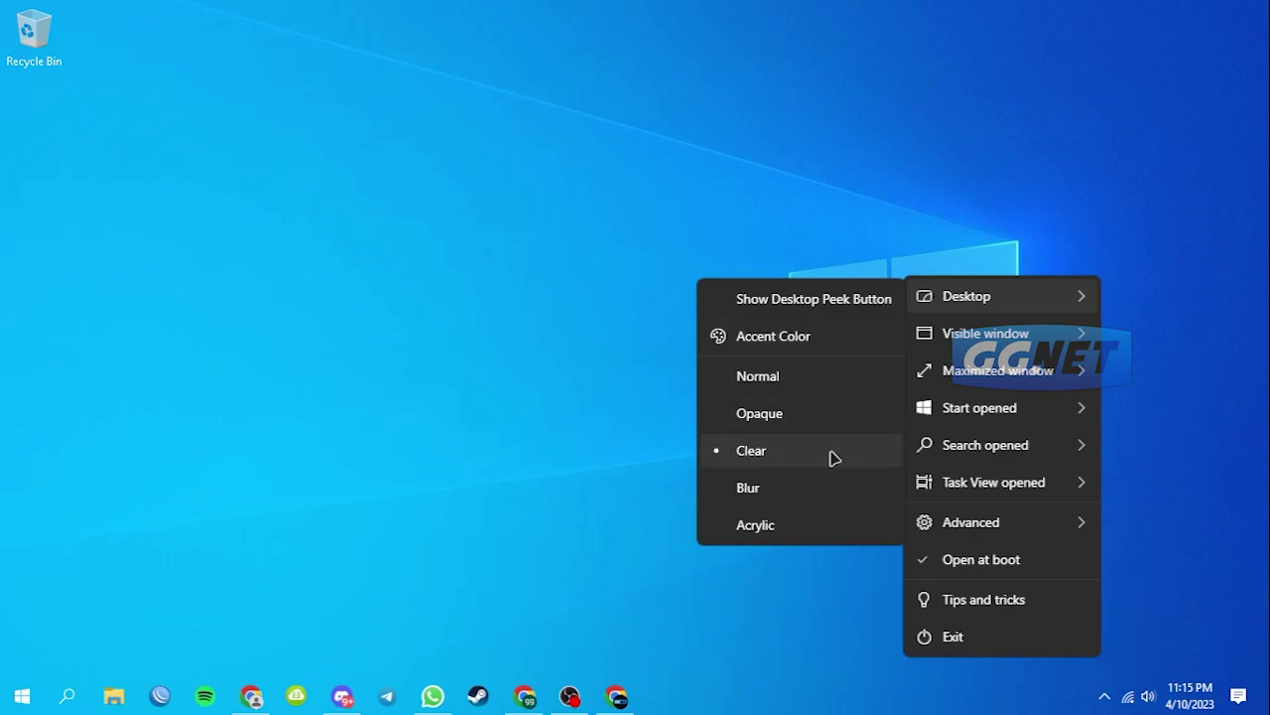
click(800, 433)
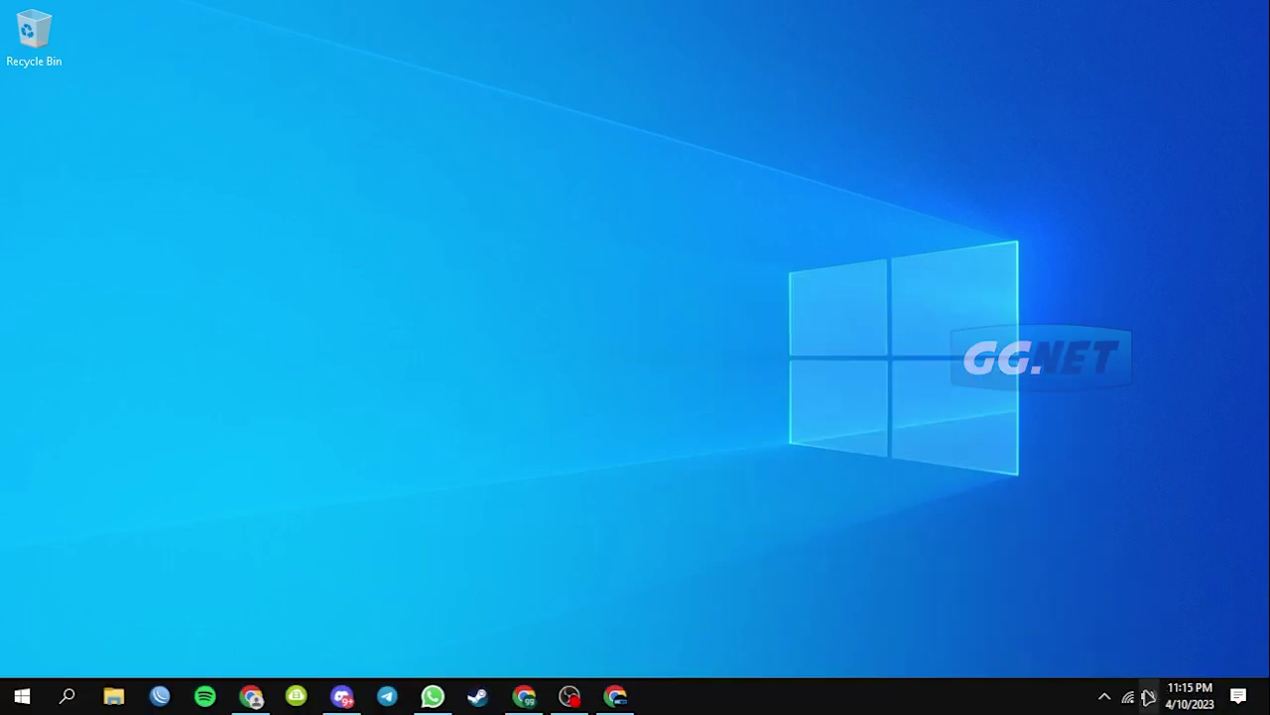
- Change TranslucentTB's taskbar appearance for the Desktop state to Opaque
click(1107, 699)
right_click(1106, 657)
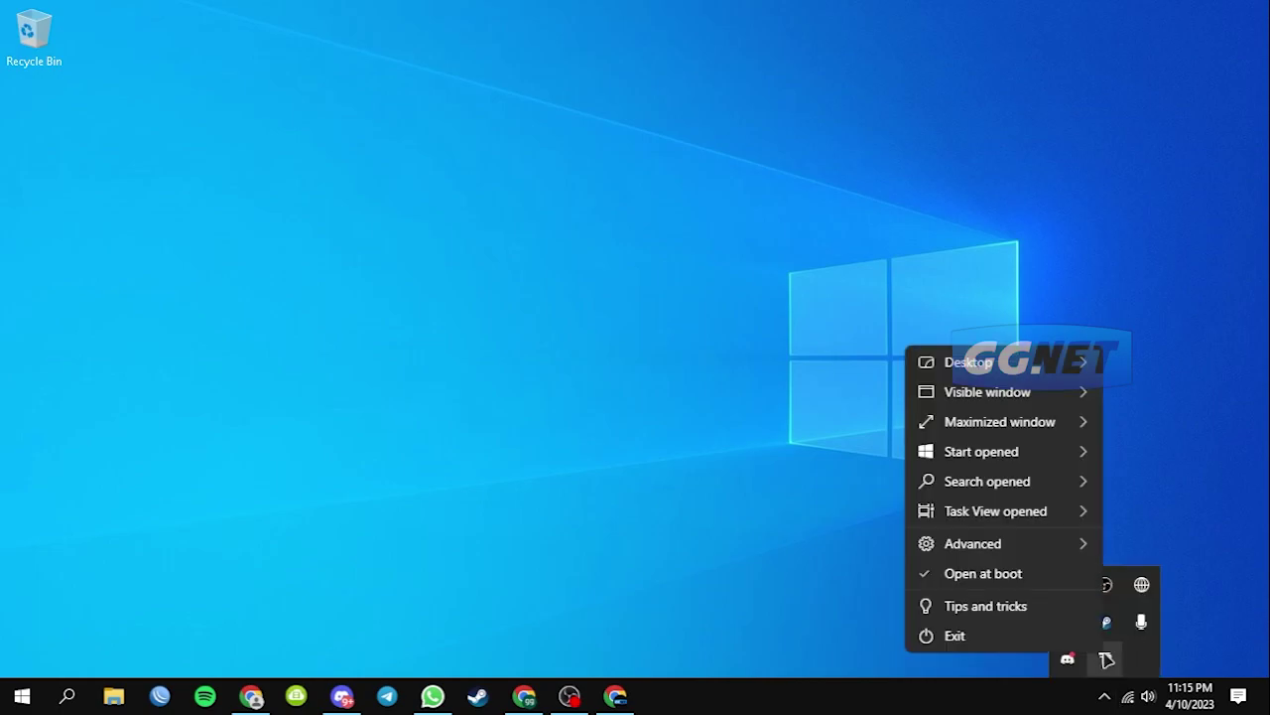
mouse_move(992, 369)
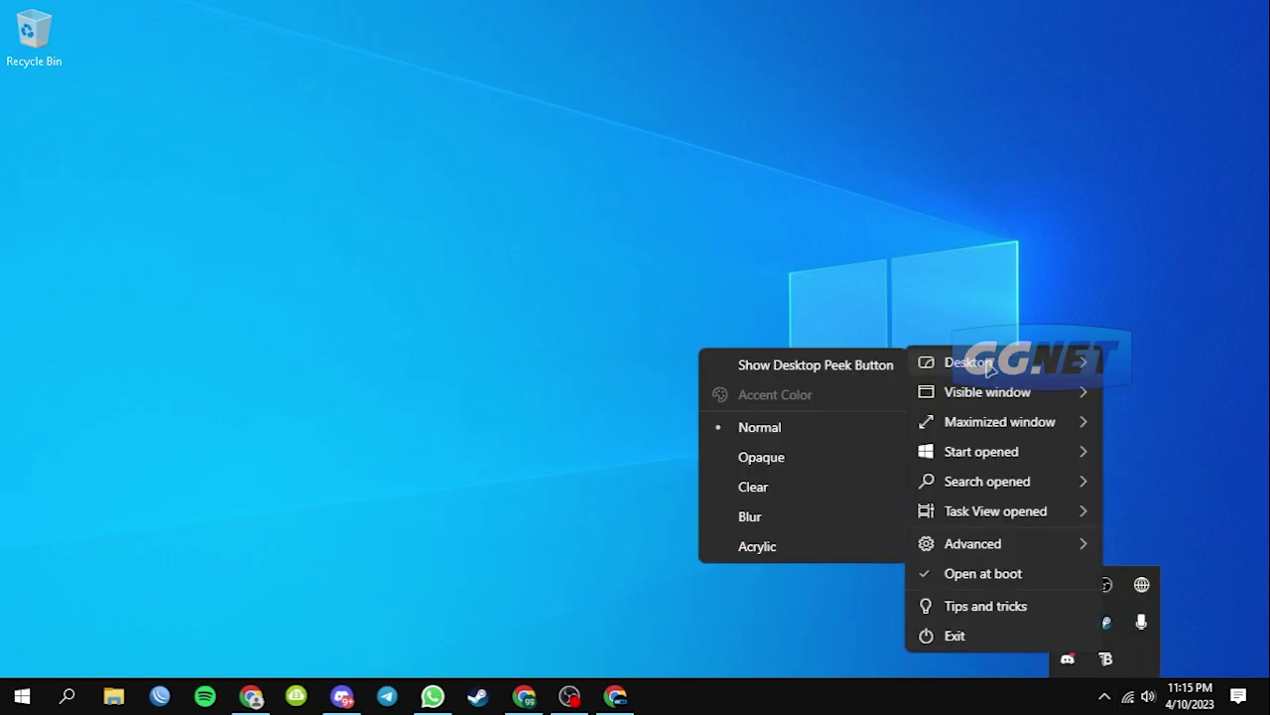
click(772, 459)
- Switch TranslucentTB's taskbar appearance for the Desktop state to Clear
right_click(1107, 659)
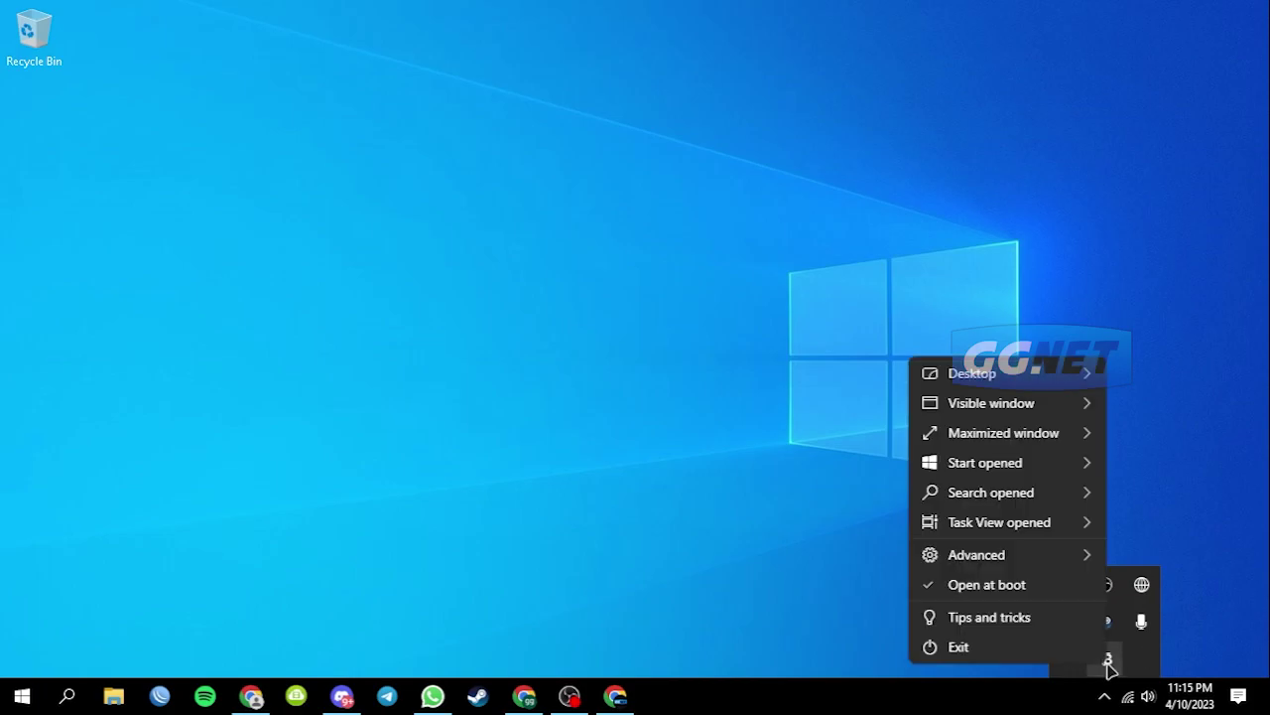
mouse_move(978, 378)
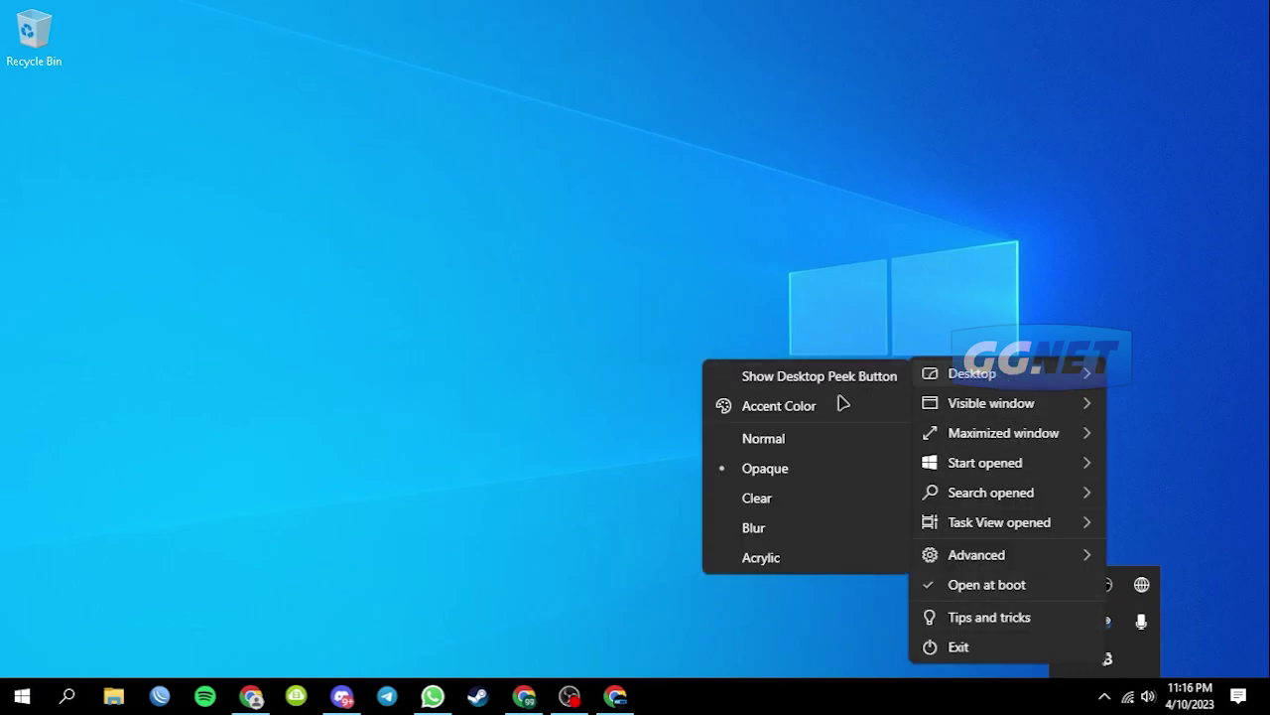
click(784, 507)
- Set TranslucentTB's taskbar appearance for the Desktop state to Blur
click(1104, 695)
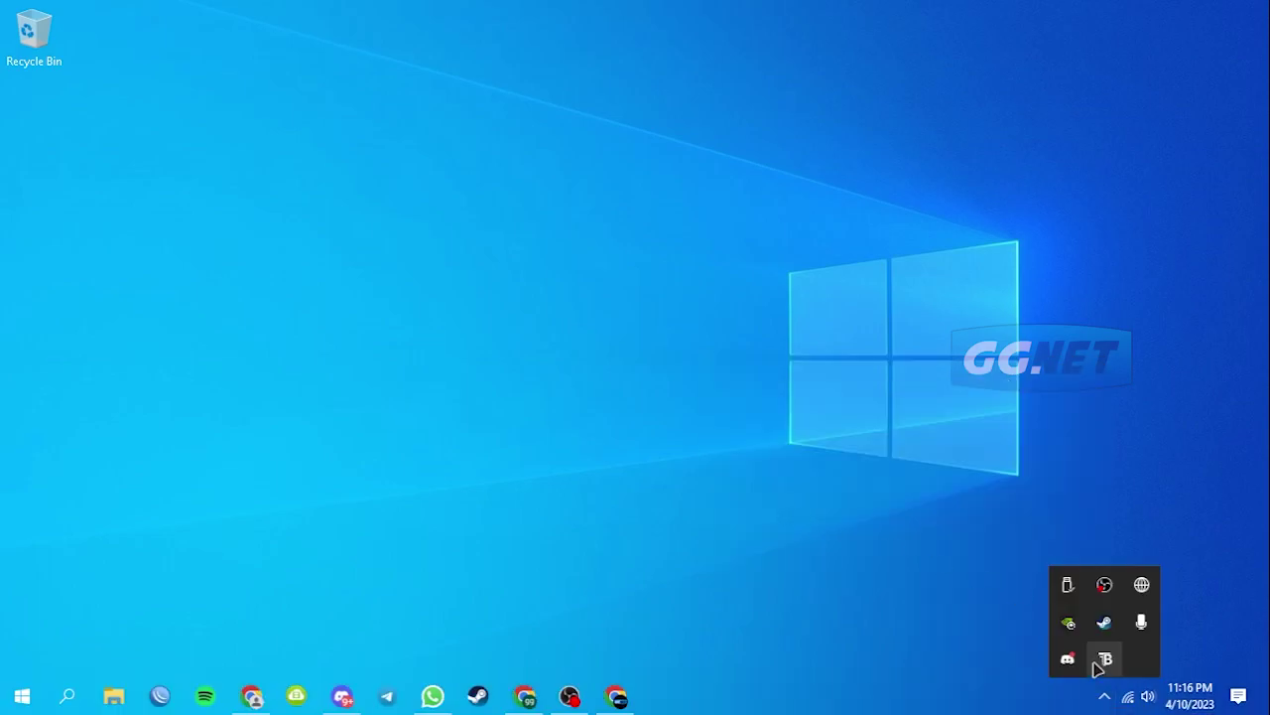
right_click(1103, 660)
mouse_move(953, 369)
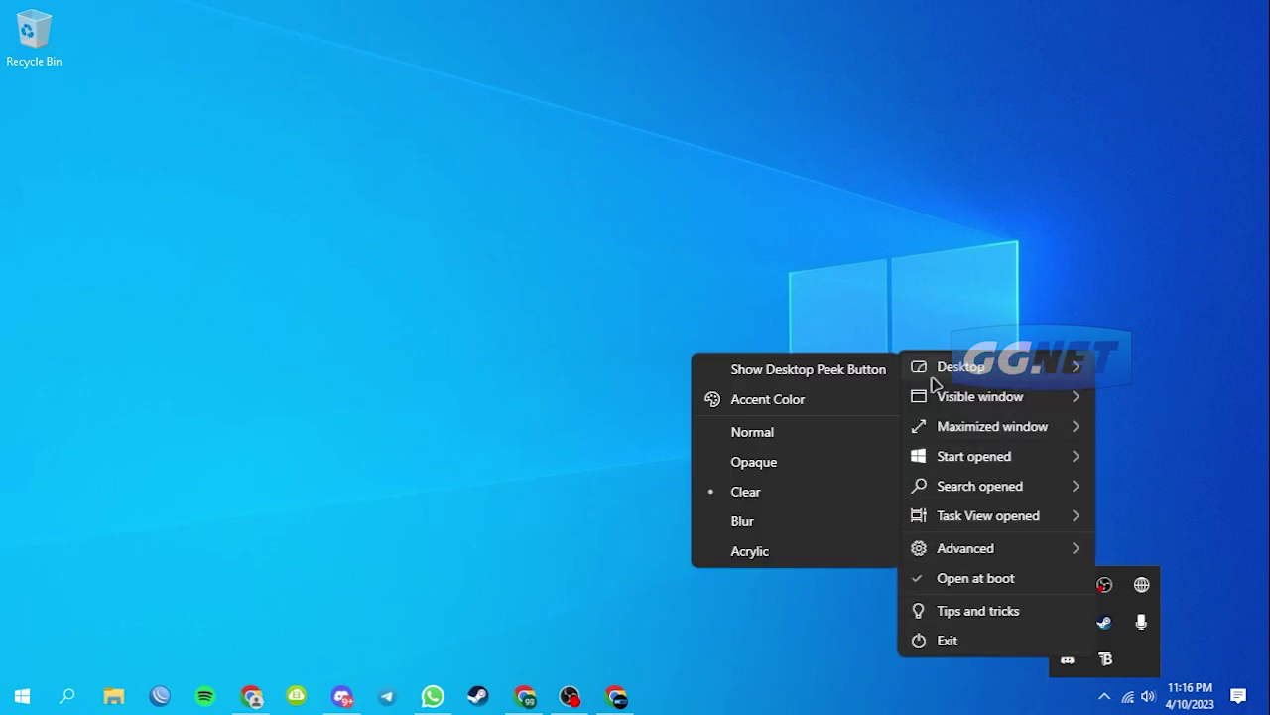
click(791, 519)
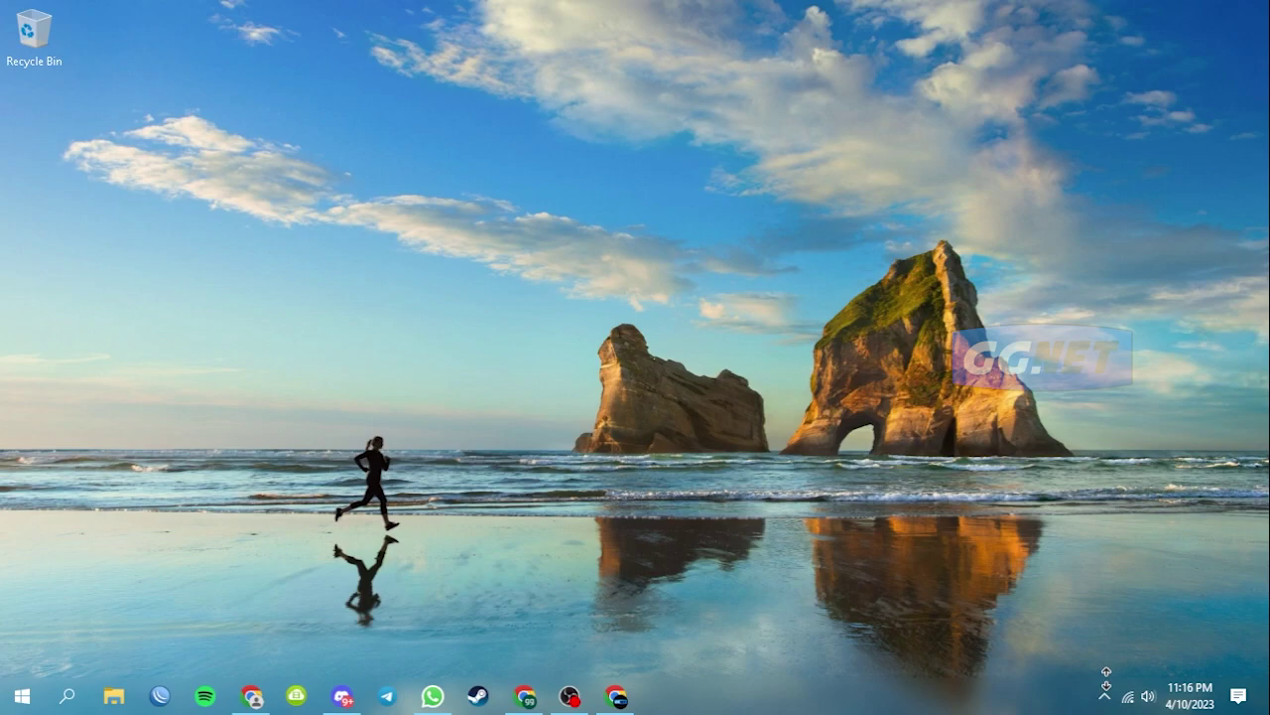
- Change TranslucentTB's Desktop taskbar appearance from its current effect to Clear
click(1104, 695)
right_click(1102, 658)
mouse_move(963, 379)
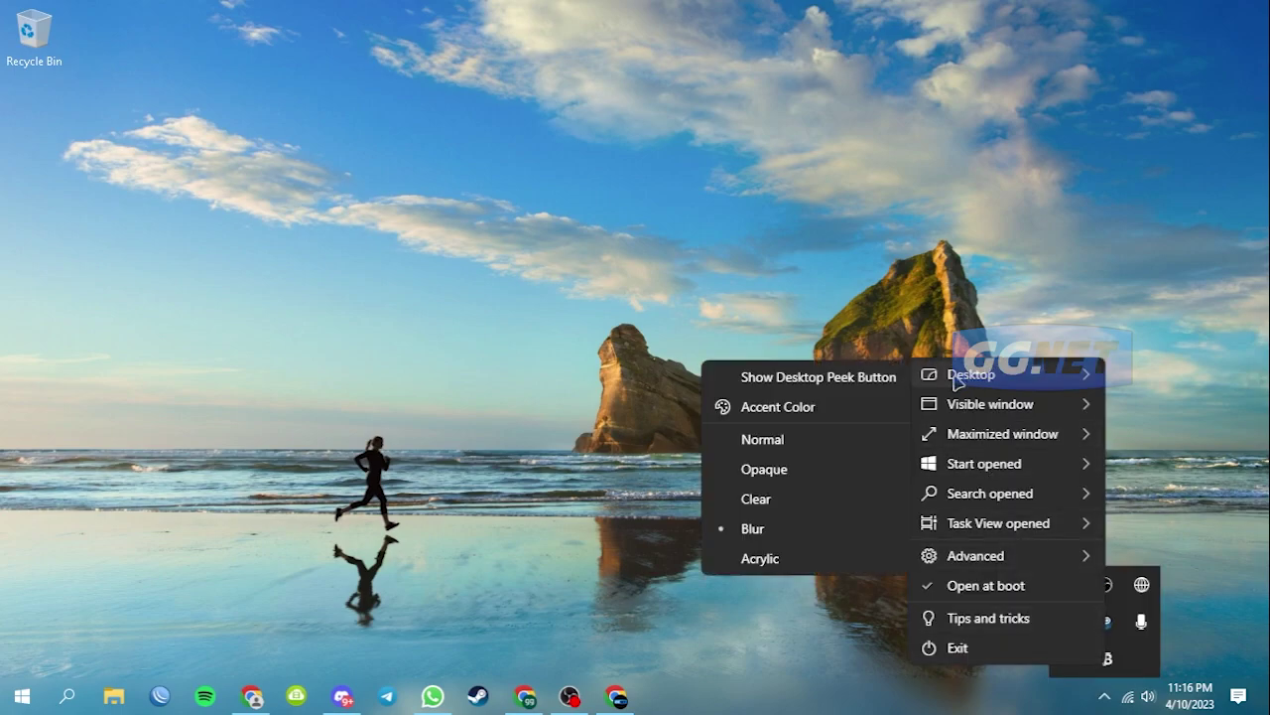
click(788, 528)
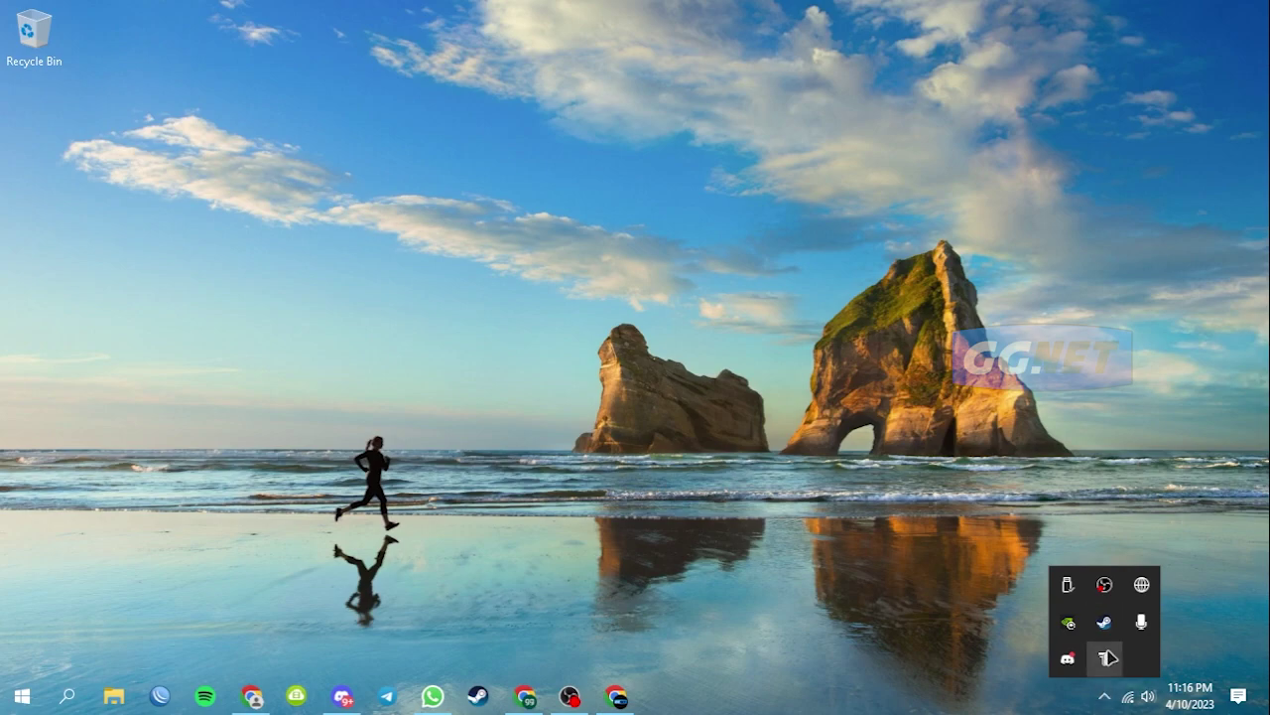
- Try the Normal taskbar appearance for TranslucentTB's Desktop state
right_click(1109, 658)
mouse_move(968, 363)
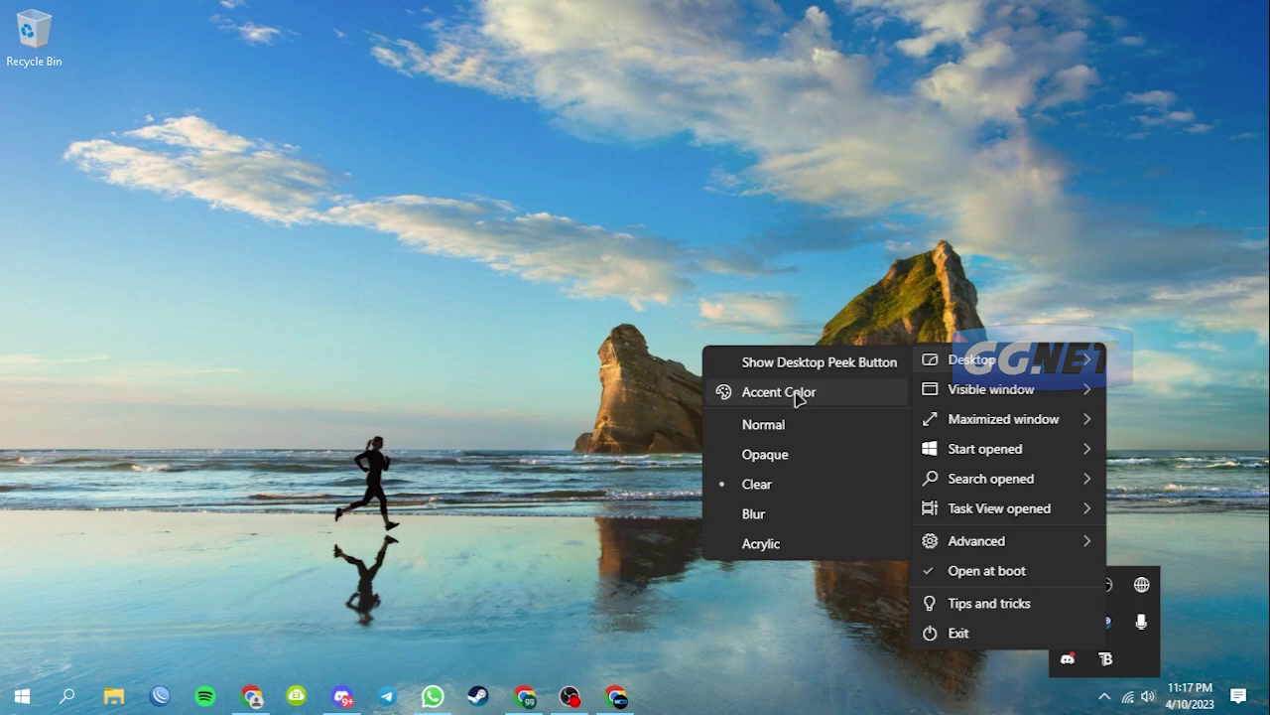
click(799, 394)
- Return TranslucentTB's Desktop taskbar appearance to Clear
click(1105, 696)
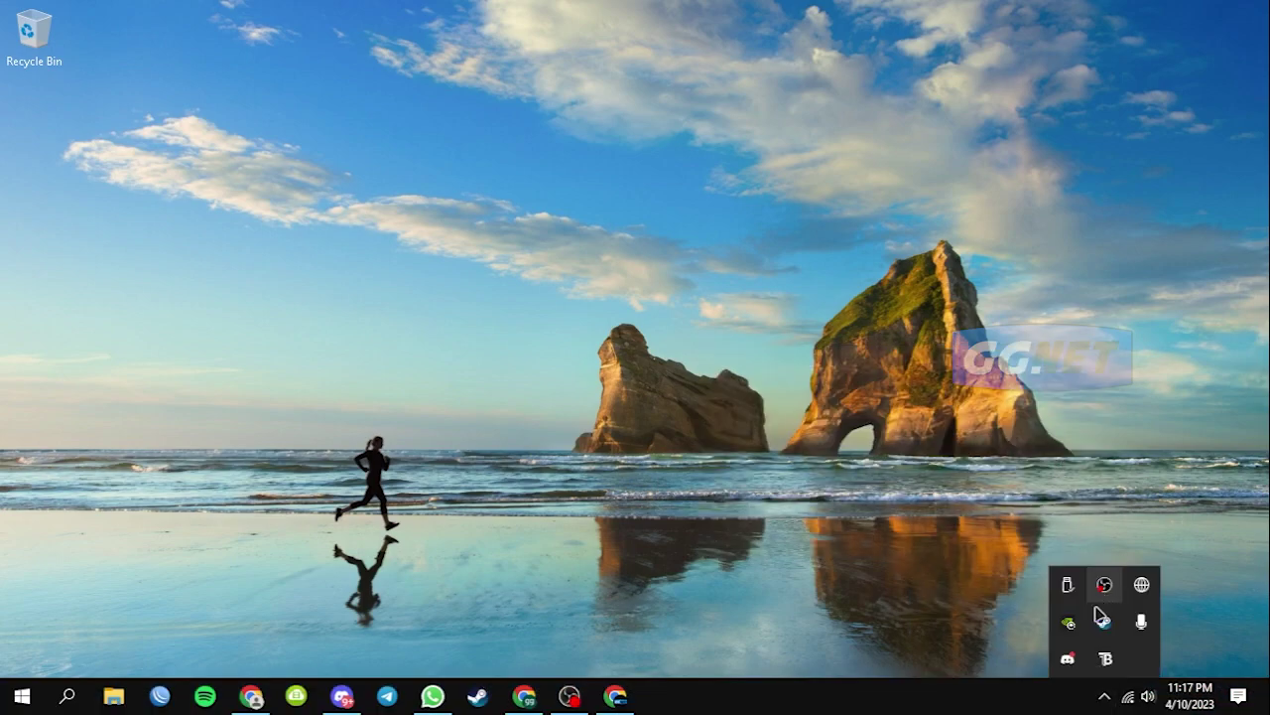
right_click(1107, 658)
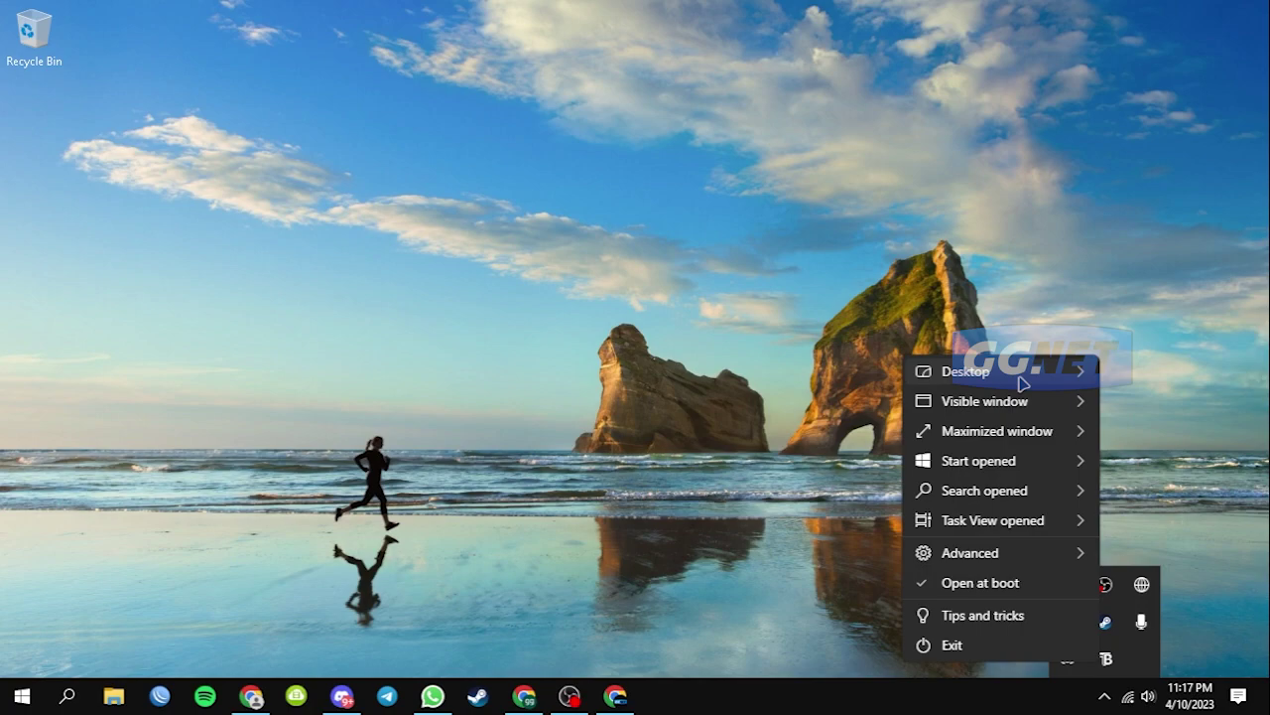
mouse_move(1004, 365)
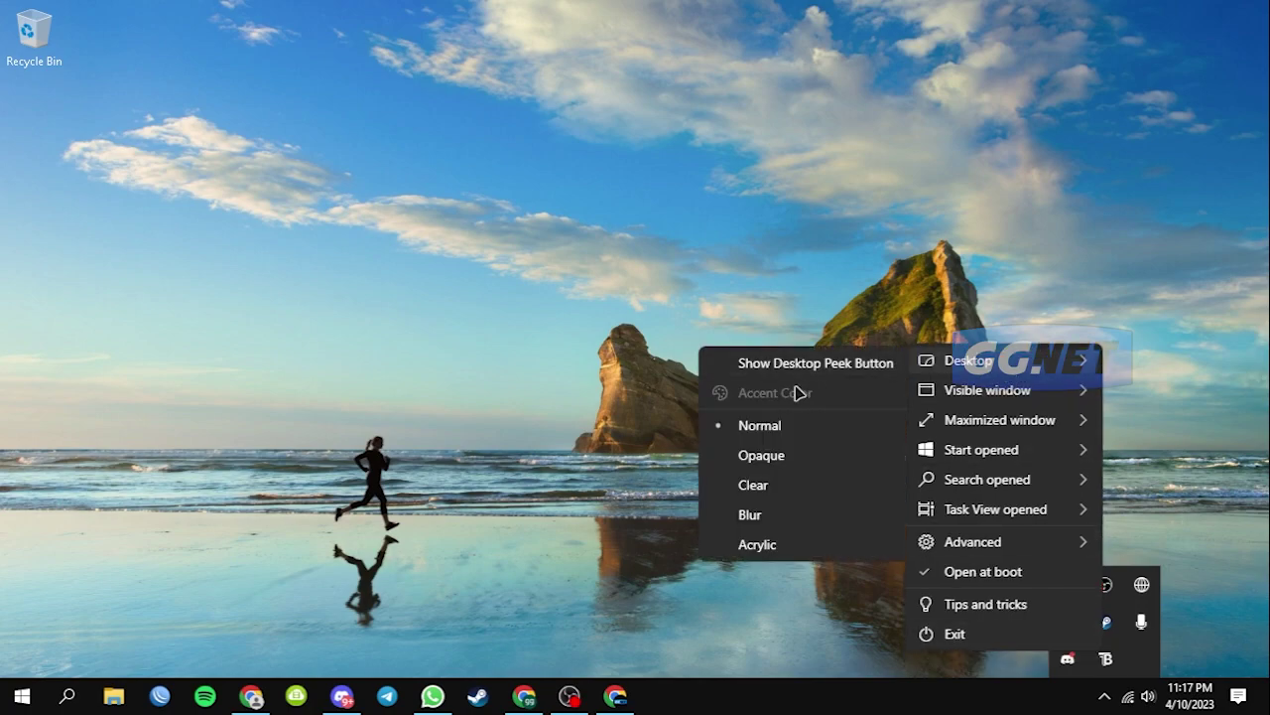
click(784, 487)
- Exit the TranslucentTB program running in the background
click(1104, 695)
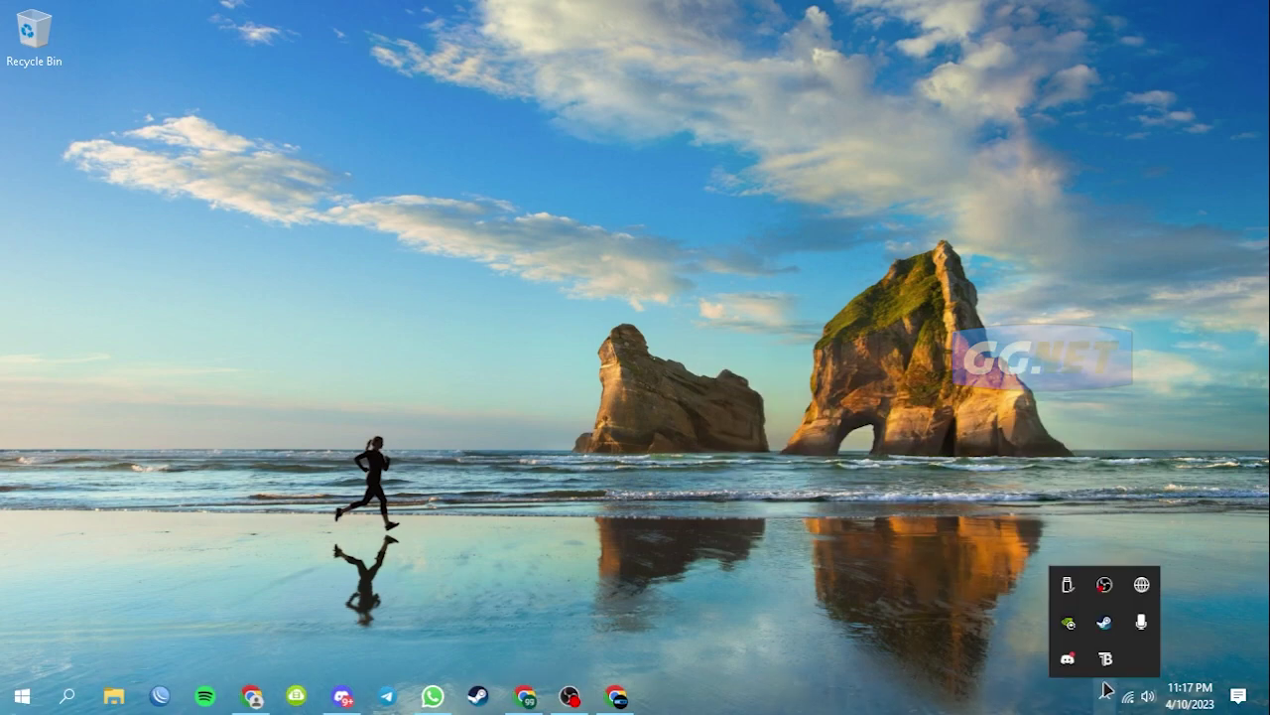
right_click(1106, 658)
click(1067, 645)
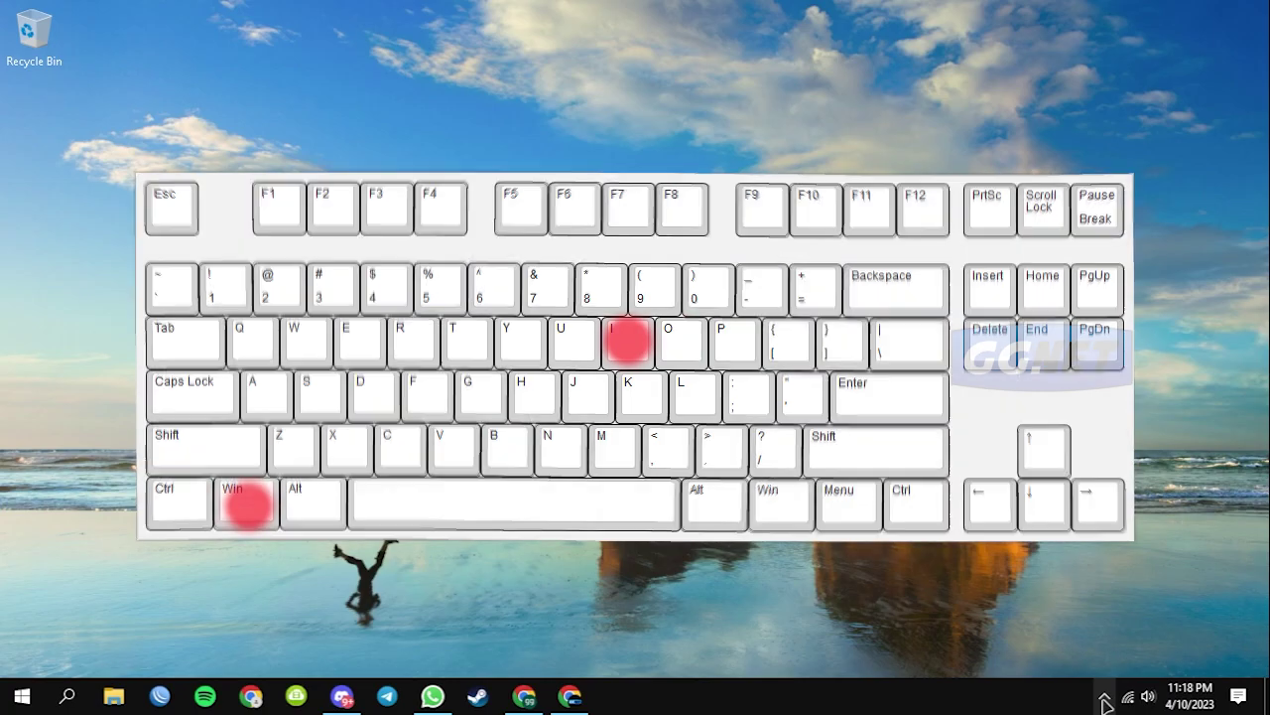
- Uninstall TranslucentTB from the installed apps list in Windows Settings, and close Settings
key(super+i)
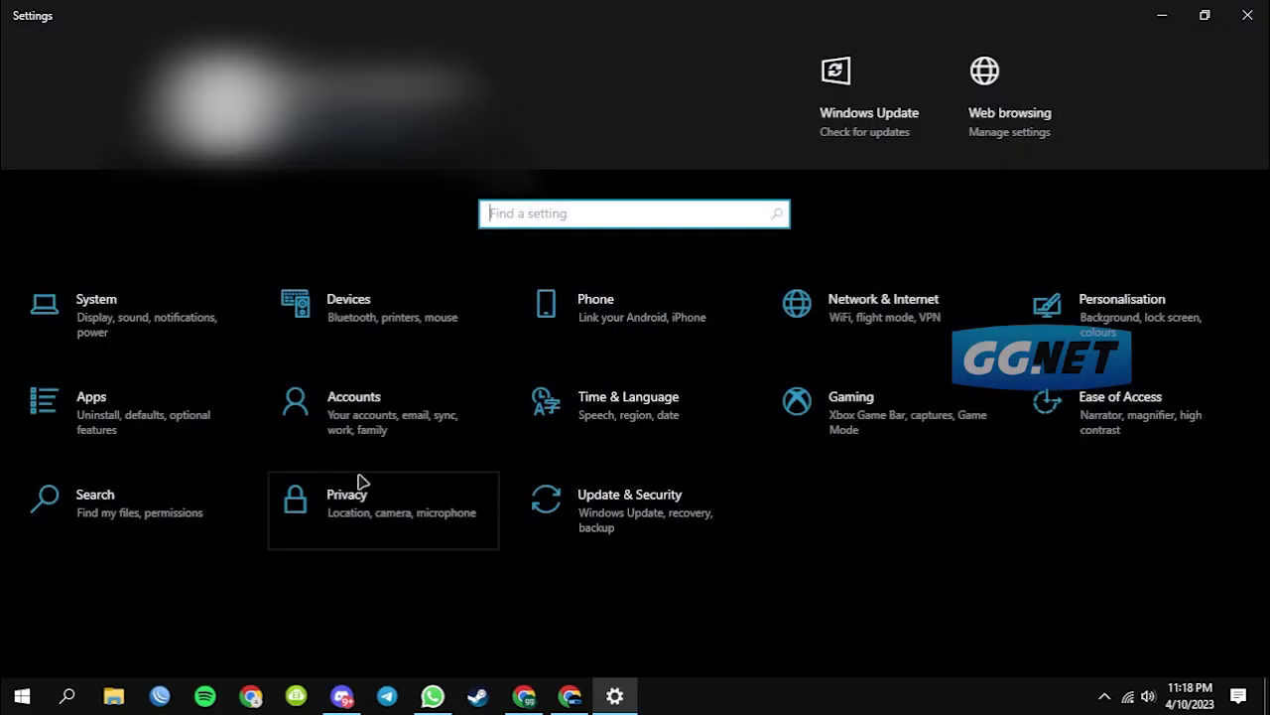
click(157, 412)
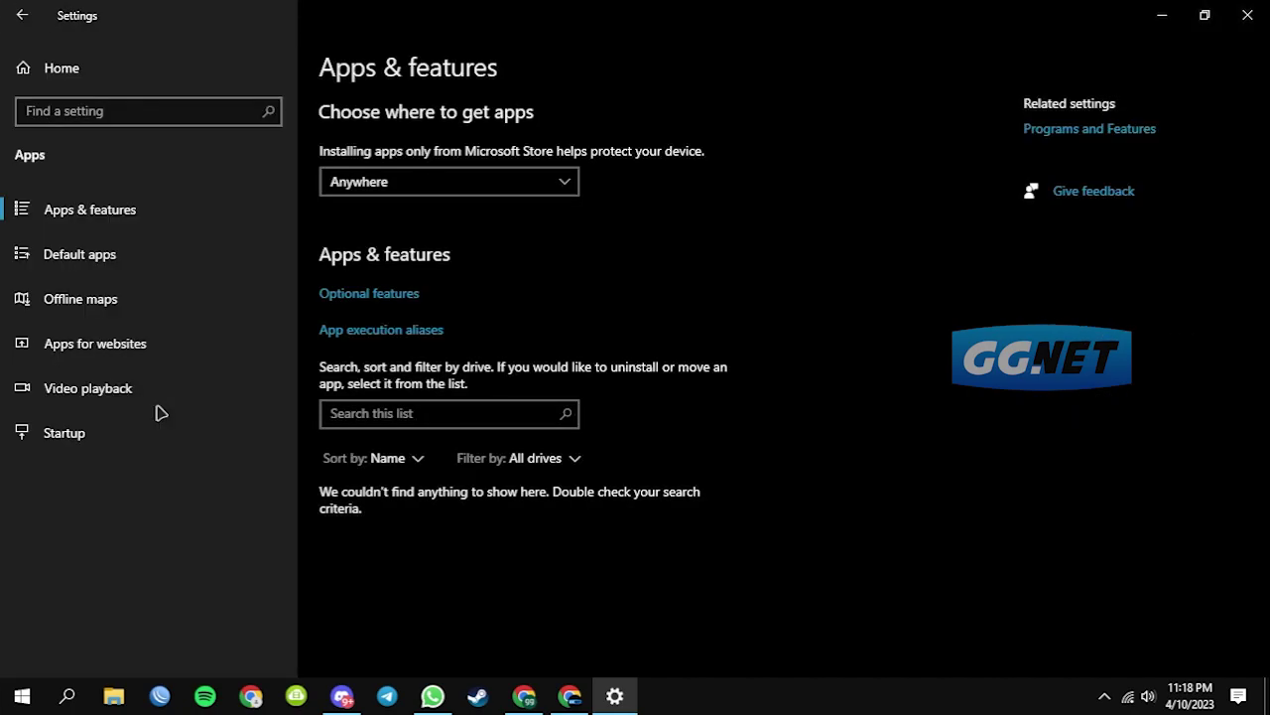
drag(1260, 144, 1241, 598)
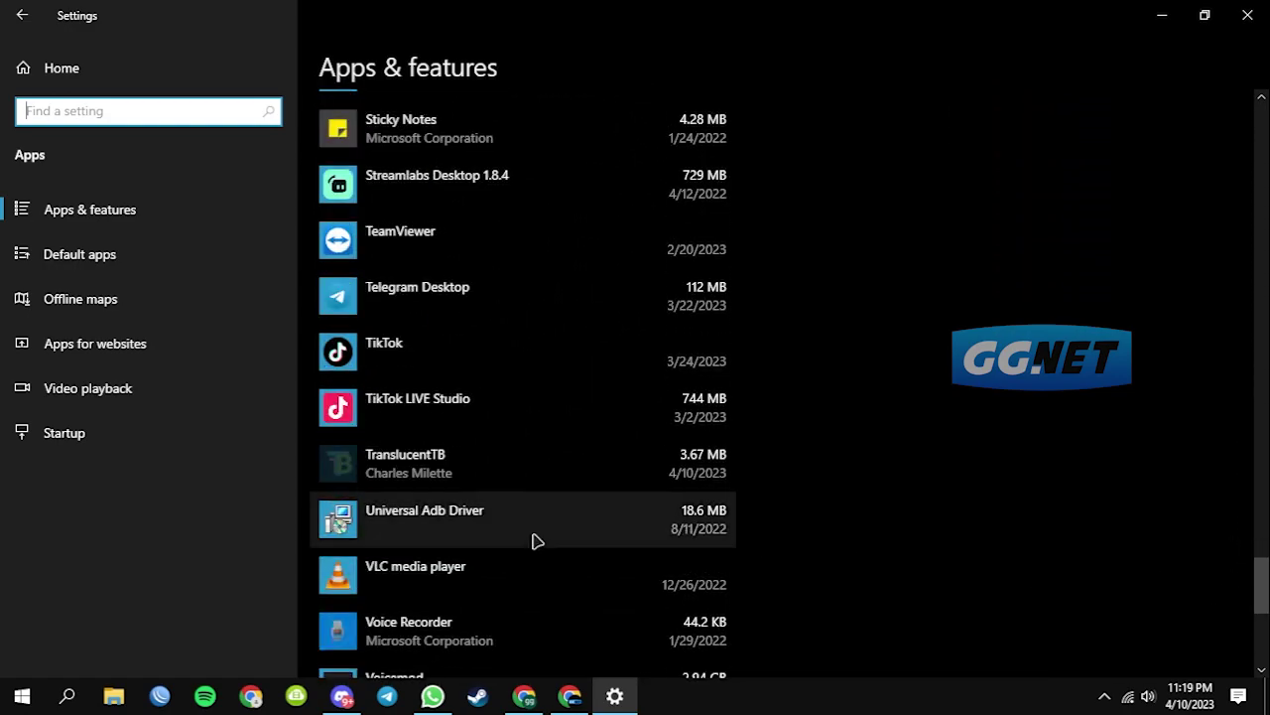
click(442, 481)
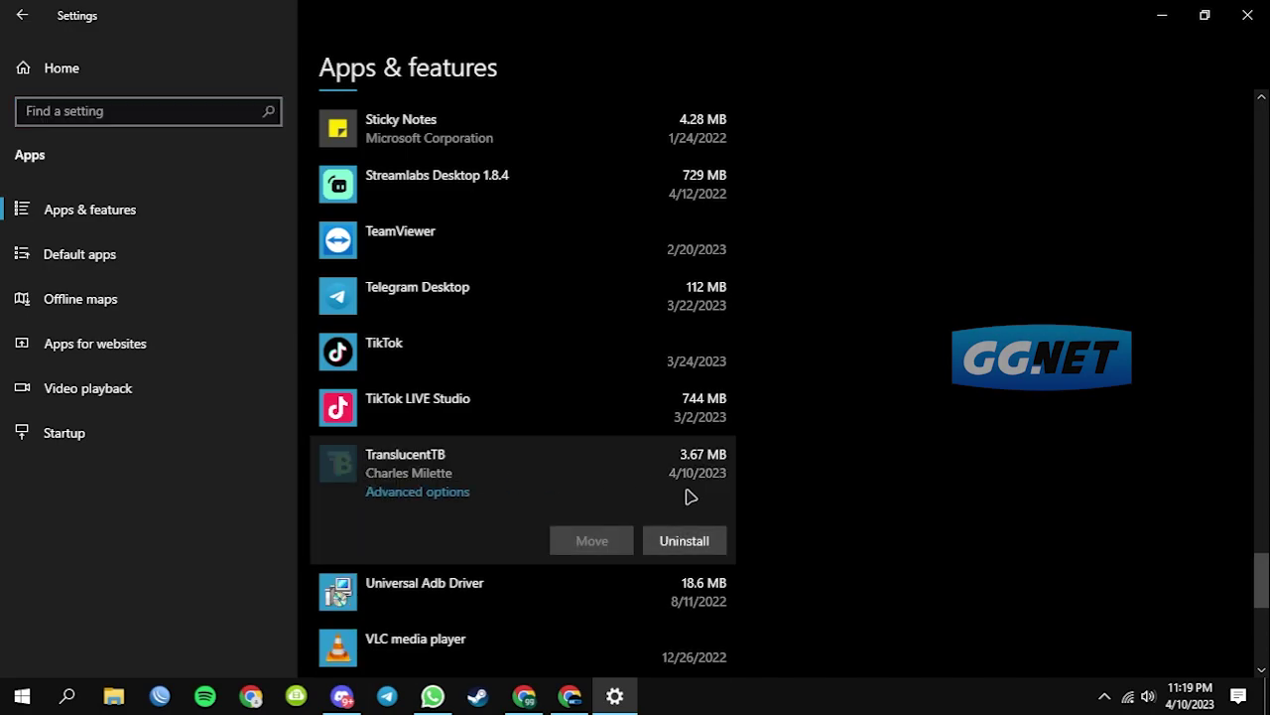
click(713, 542)
click(802, 498)
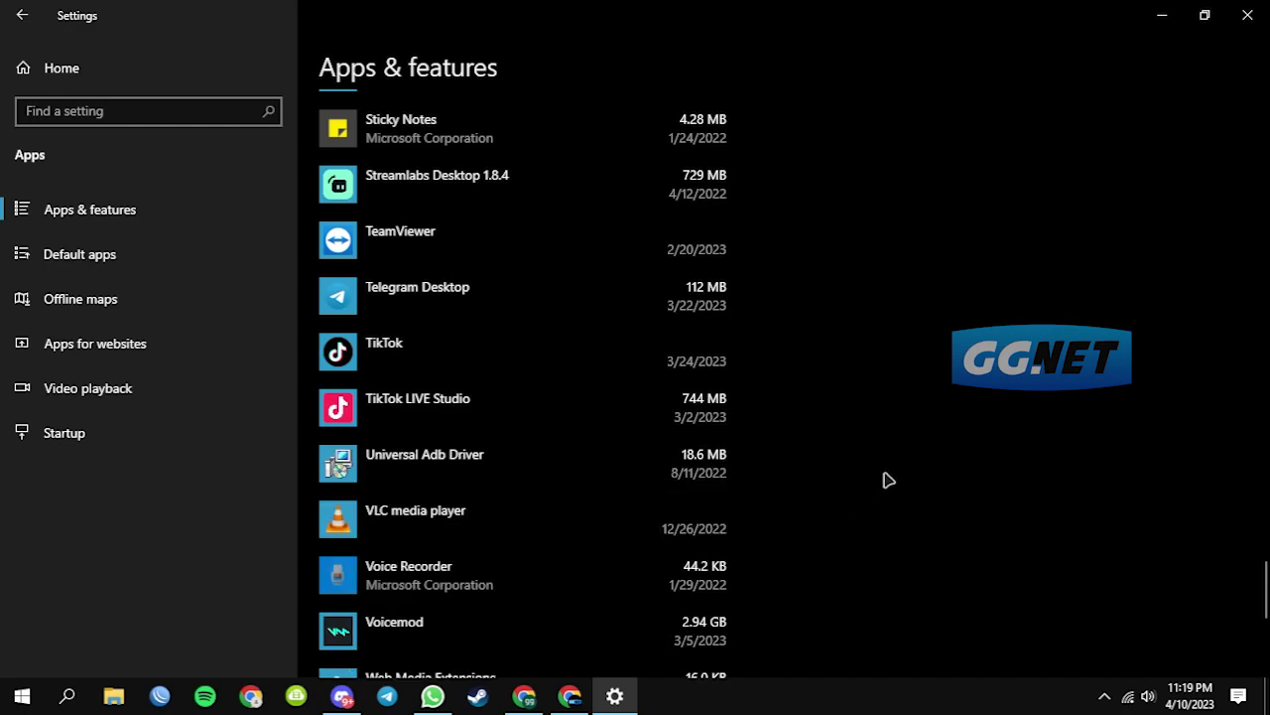
click(1263, 10)
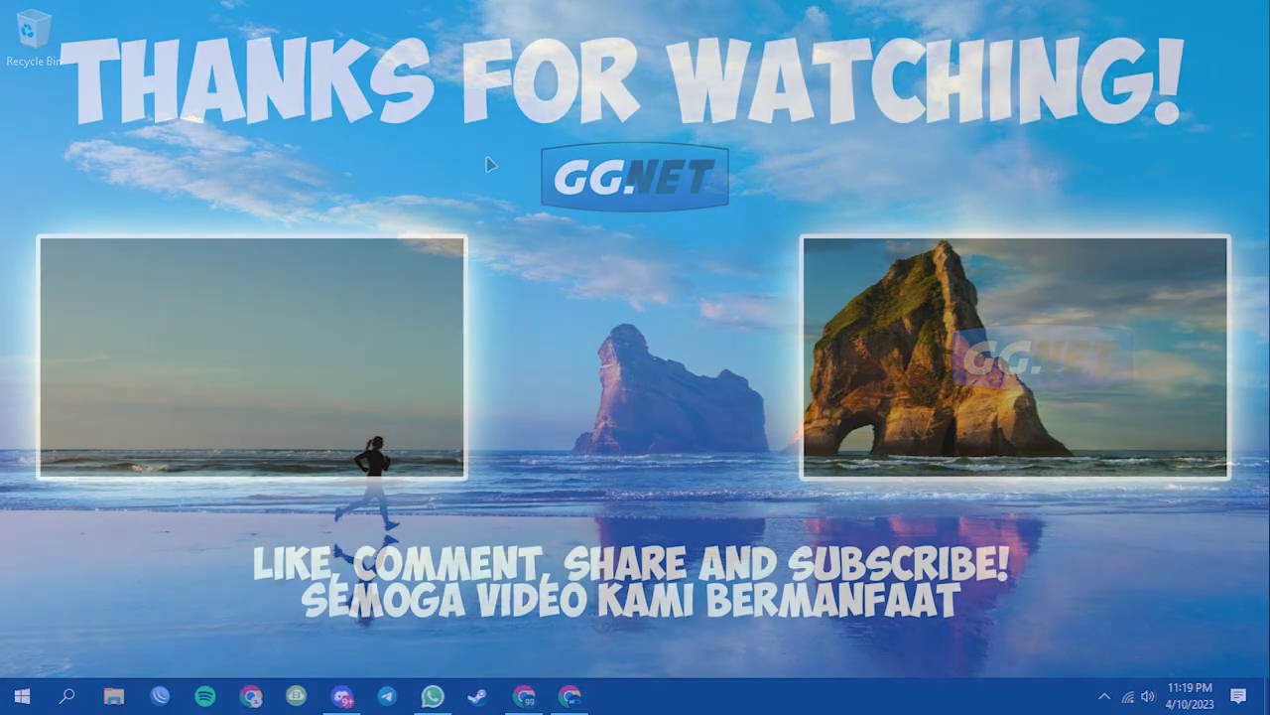